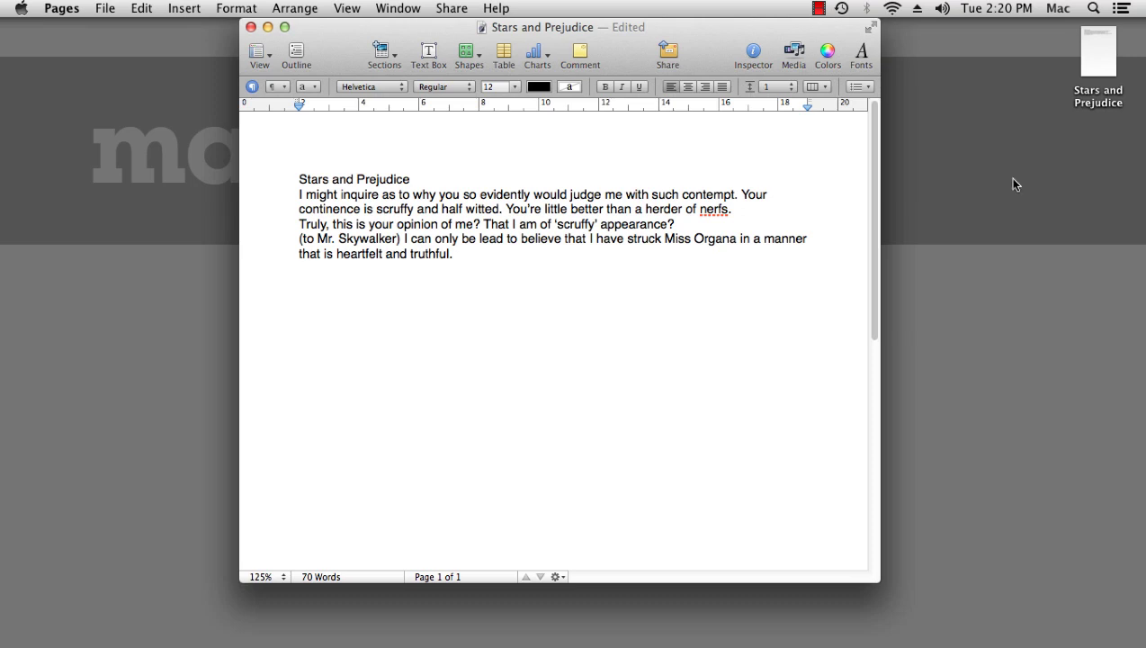
- Show the Styles drawer beside the Stars and Prejudice script
{"action": "left_click", "coordinate": [253, 87]}
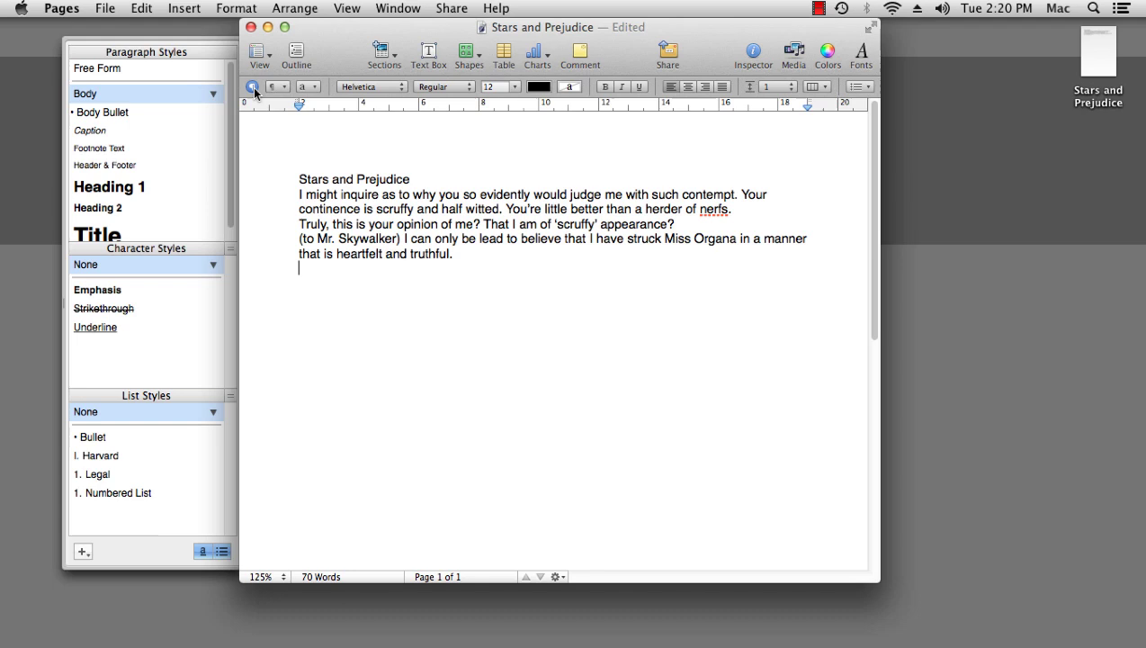
- Delete the Footnote Text and Caption paragraph styles
{"action": "right_click", "coordinate": [105, 151]}
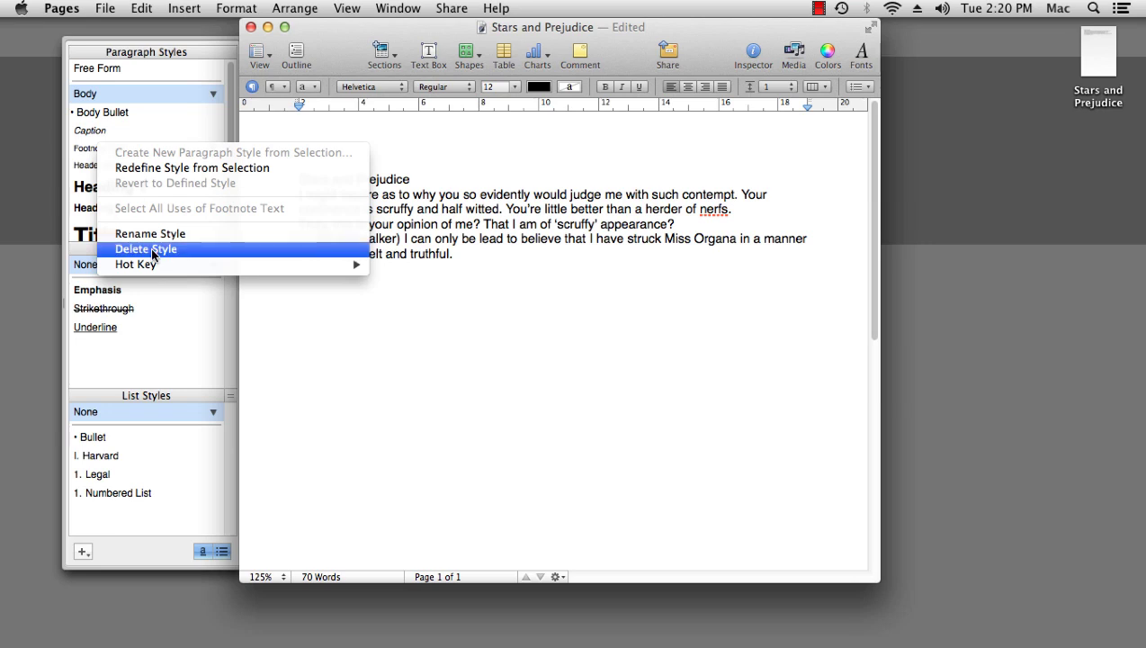
{"action": "left_click", "coordinate": [151, 250]}
{"action": "right_click", "coordinate": [103, 132]}
{"action": "left_click", "coordinate": [142, 231]}
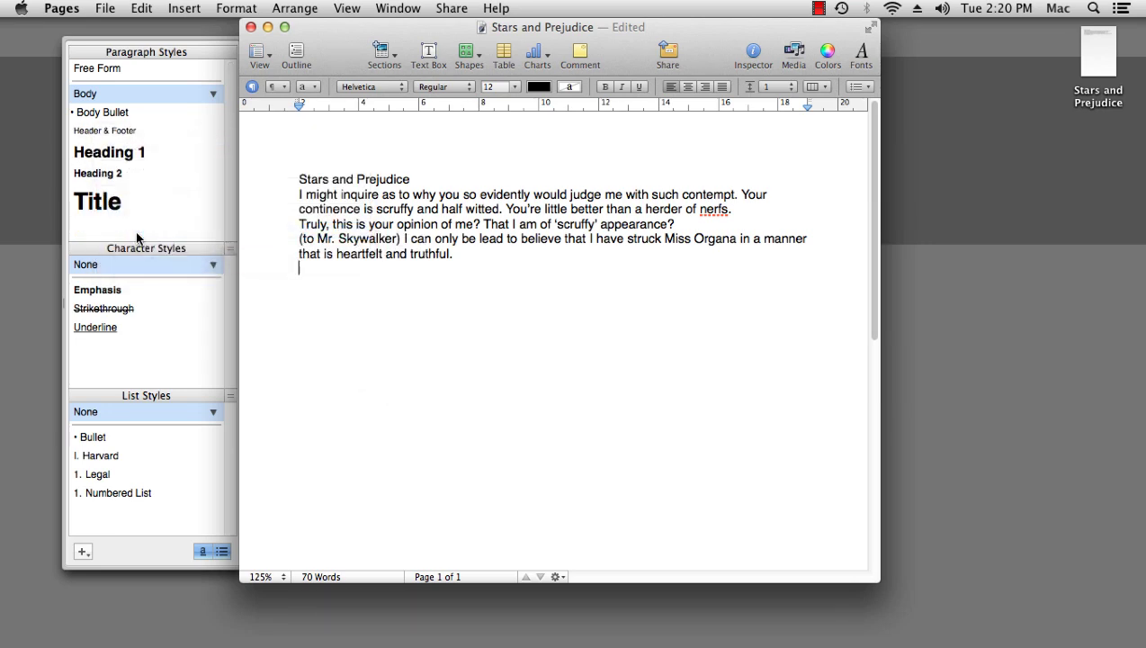
- Delete Header & Footer, replacing it with Free Form, and make the empty last line Body Bullet
{"action": "right_click", "coordinate": [121, 127]}
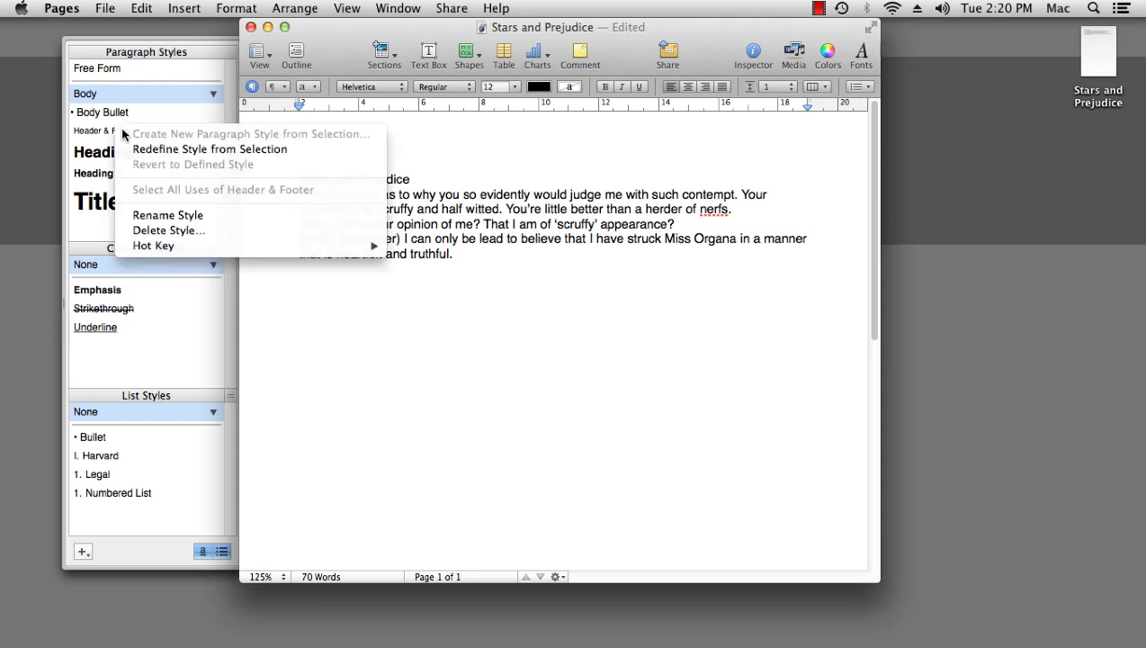
{"action": "left_click", "coordinate": [158, 231]}
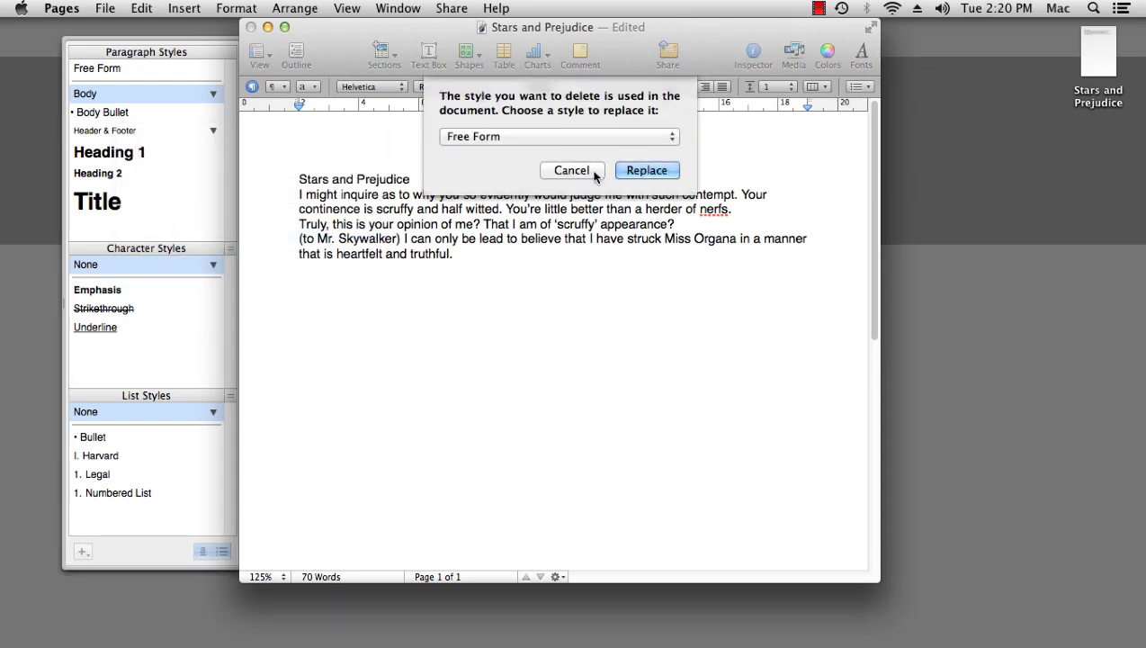
{"action": "left_click", "coordinate": [646, 171]}
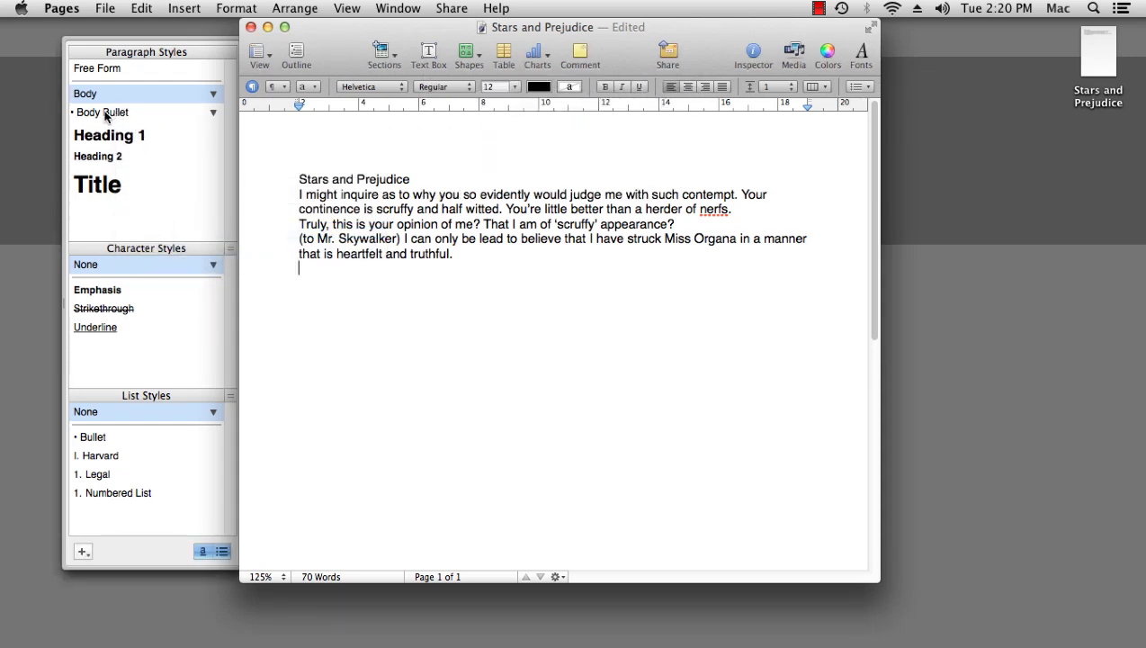
{"action": "left_click", "coordinate": [105, 113]}
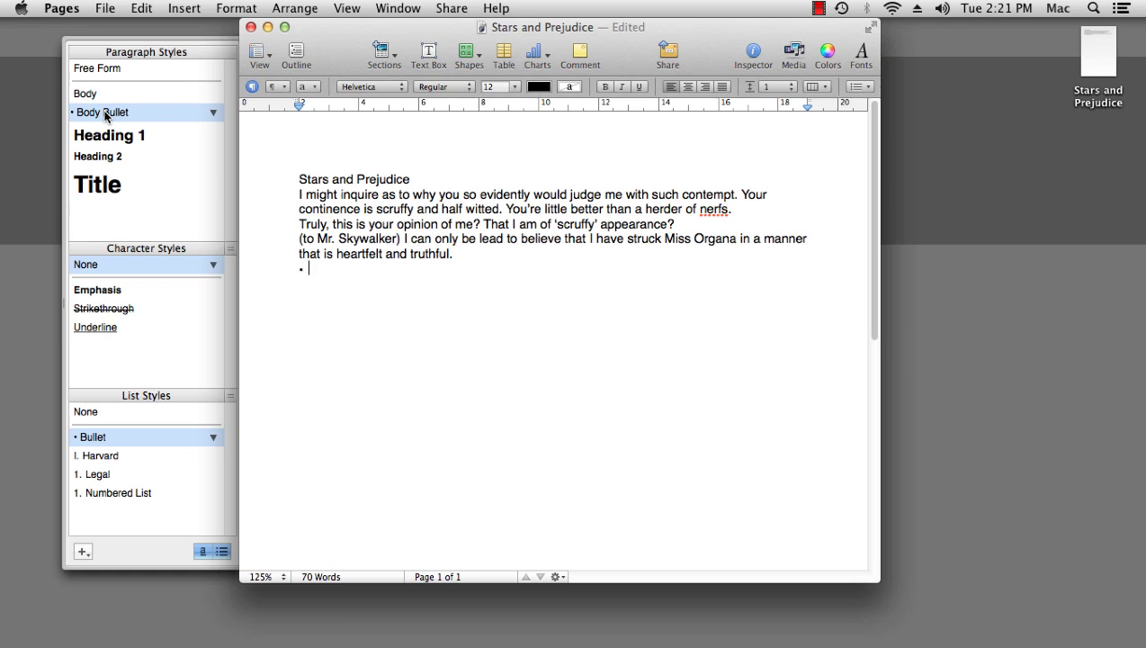
- Apply Title to the heading and Body Bullet to the first speech, removing the empty bulleted last line
{"action": "left_click", "coordinate": [309, 179]}
{"action": "left_click", "coordinate": [95, 186]}
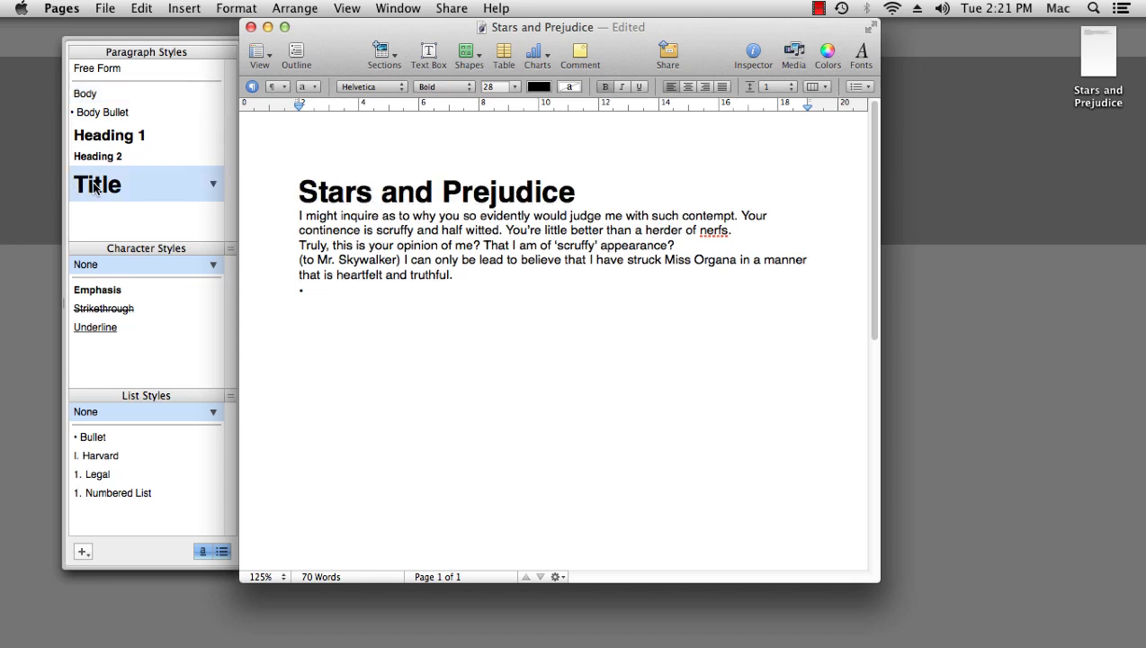
{"action": "left_click", "coordinate": [325, 219]}
{"action": "left_click", "coordinate": [115, 113]}
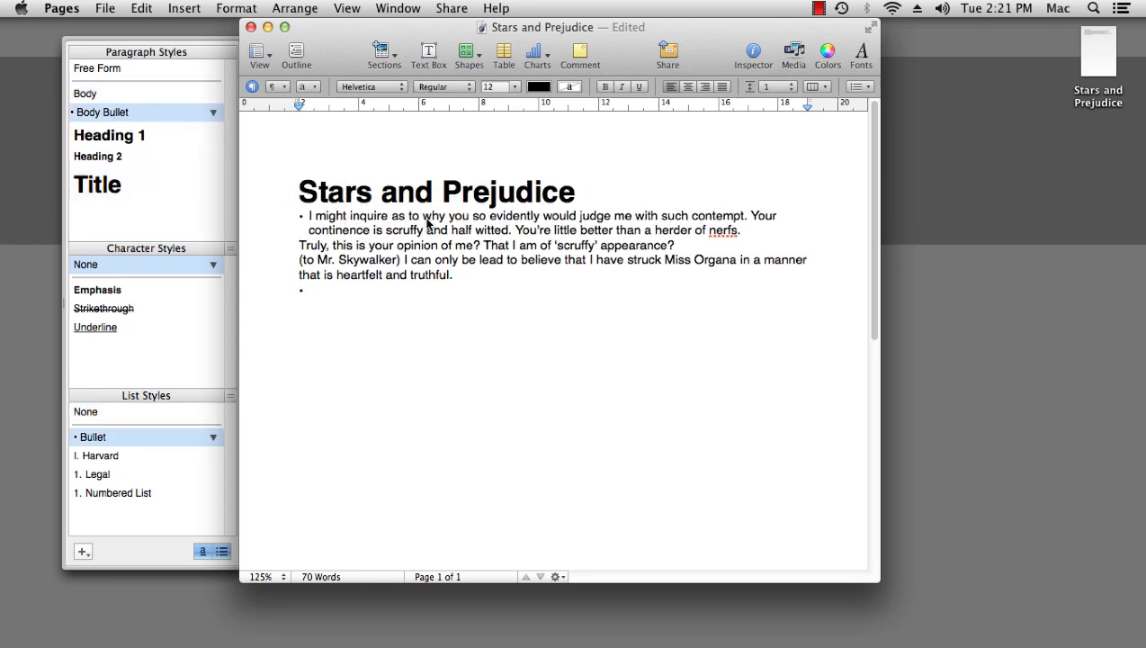
{"action": "left_click", "coordinate": [356, 294]}
{"action": "key", "text": "BackSpace"}
{"action": "left_click", "coordinate": [367, 215]}
- Replace the first speech's bullet with a Plum 'Leia:' label and a 1.5 cm text indent
{"action": "left_click", "coordinate": [752, 54]}
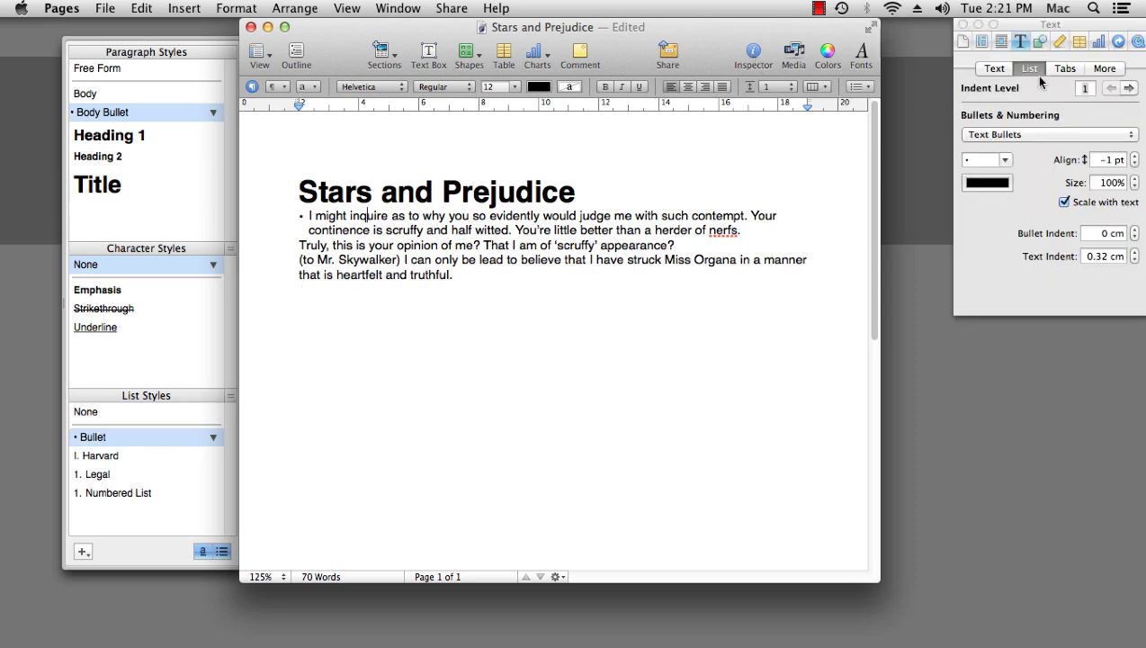
{"action": "left_click", "coordinate": [980, 161]}
{"action": "key", "text": "BackSpace"}
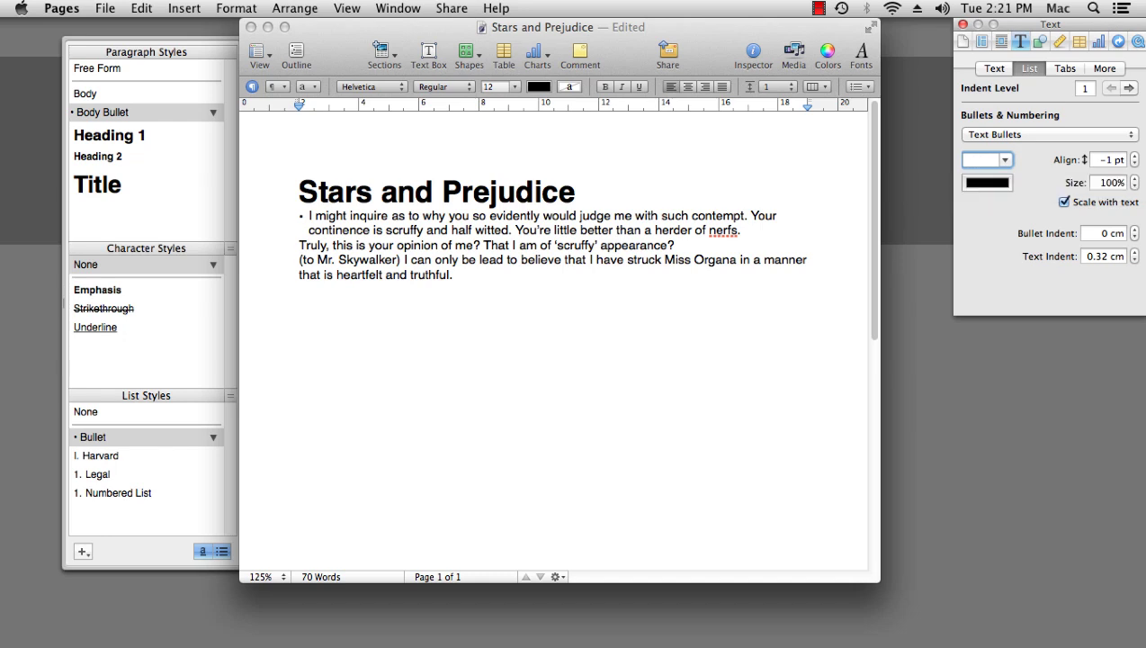
{"action": "type", "text": "Leia:"}
{"action": "left_click", "coordinate": [988, 184]}
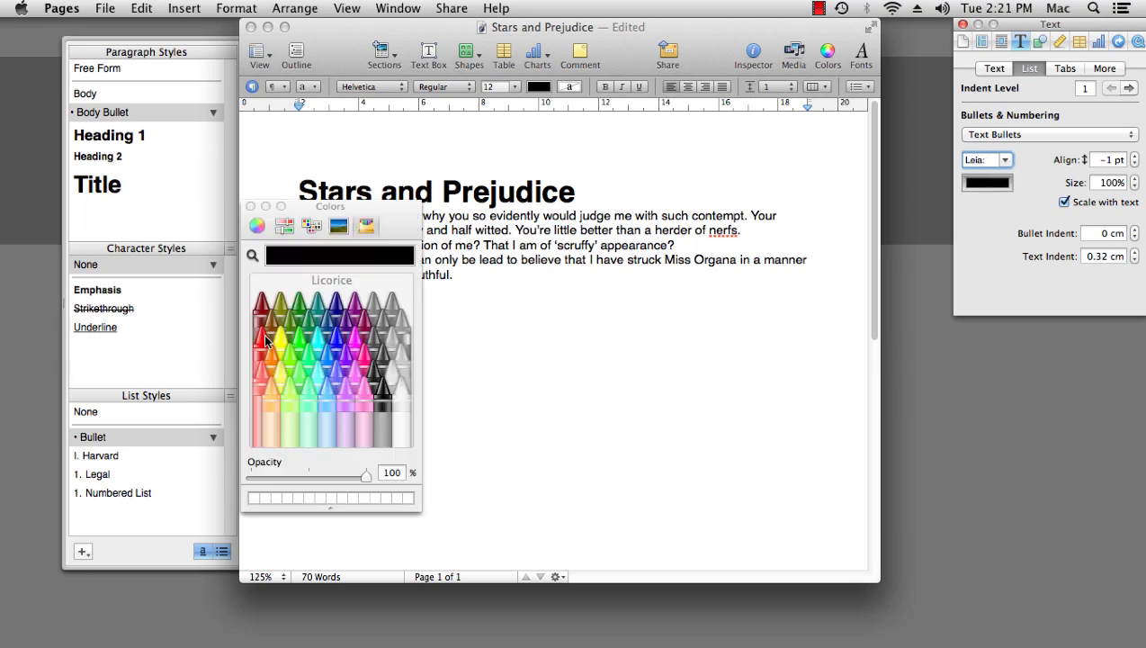
{"action": "left_click", "coordinate": [355, 309]}
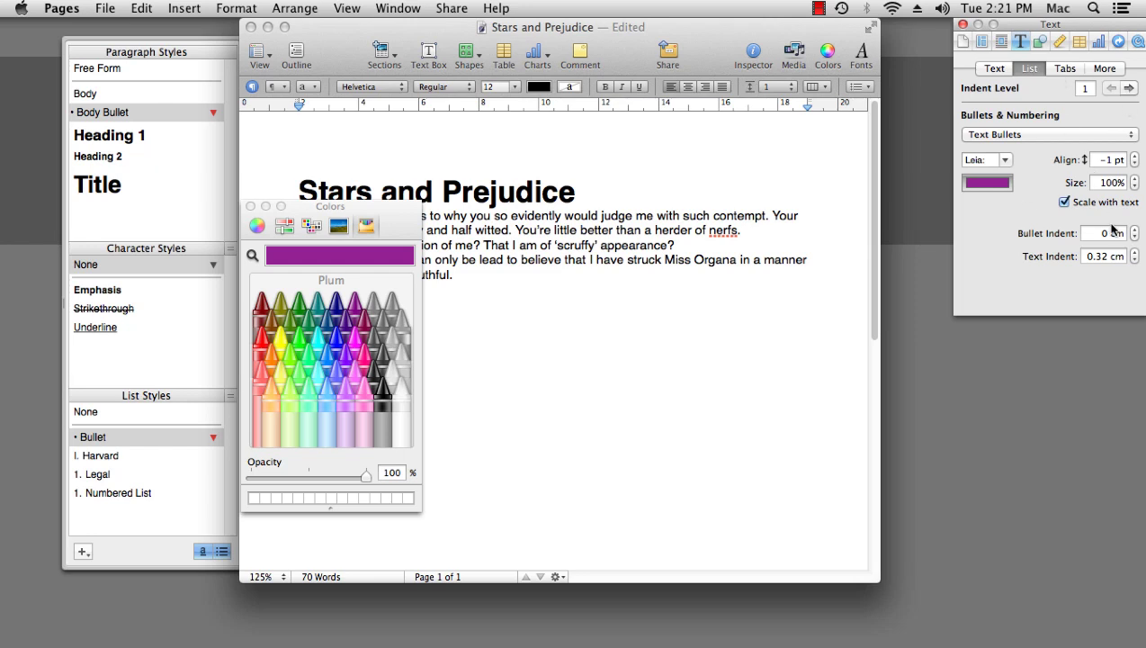
{"action": "left_click", "coordinate": [251, 206]}
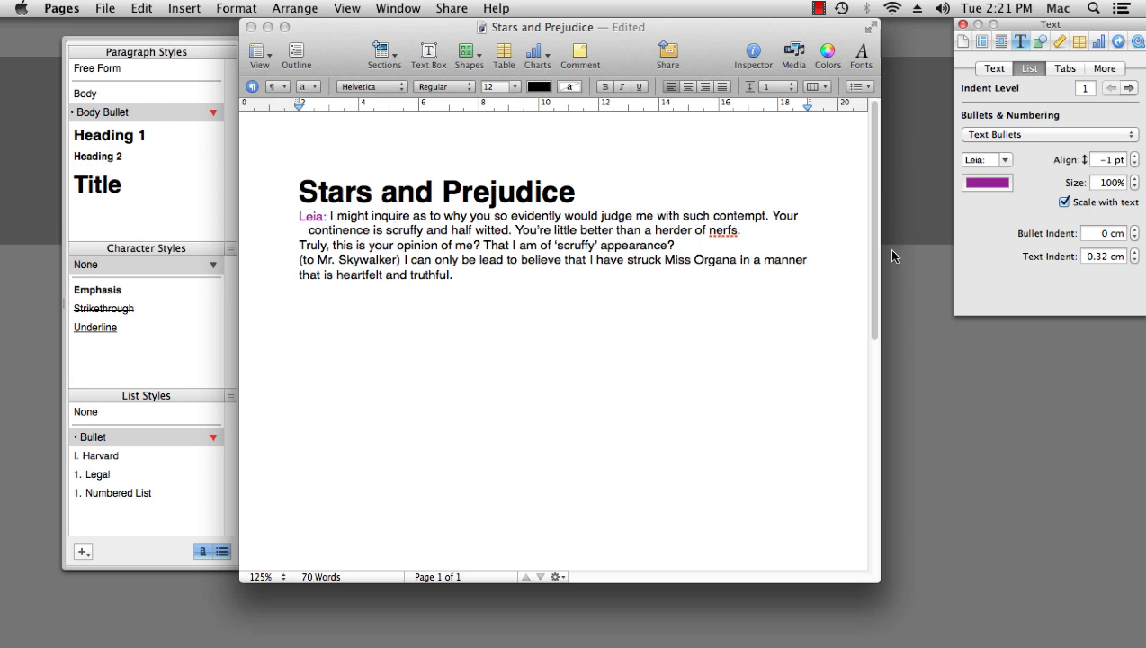
{"action": "double_click", "coordinate": [1103, 256]}
{"action": "type", "text": "1"}
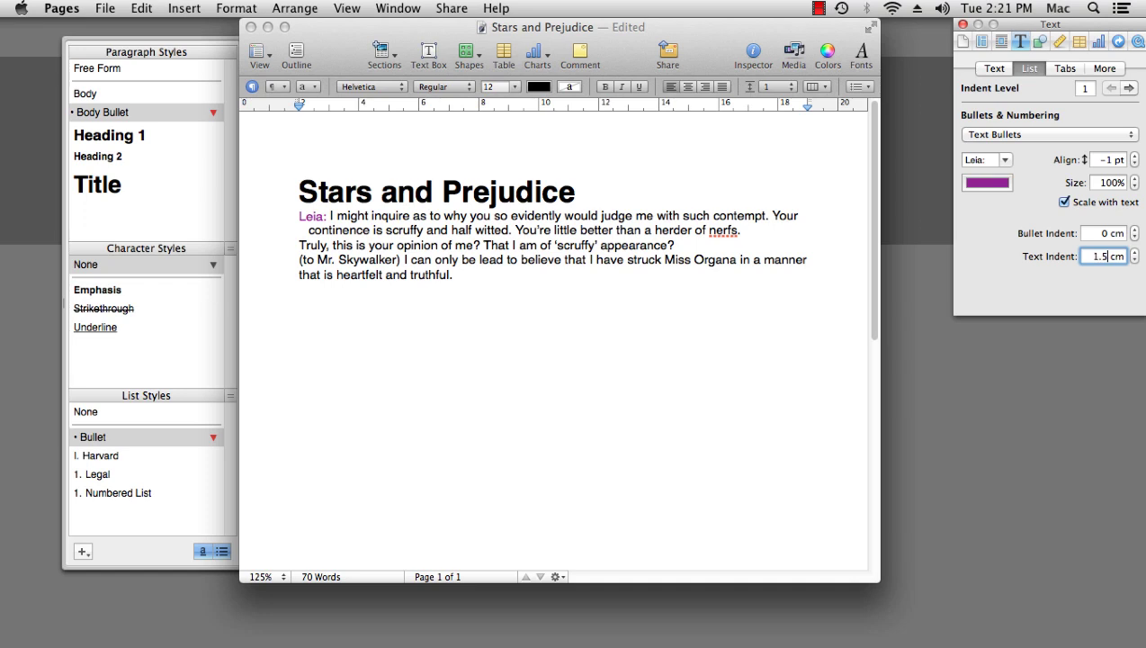
{"action": "key", "text": "Tab"}
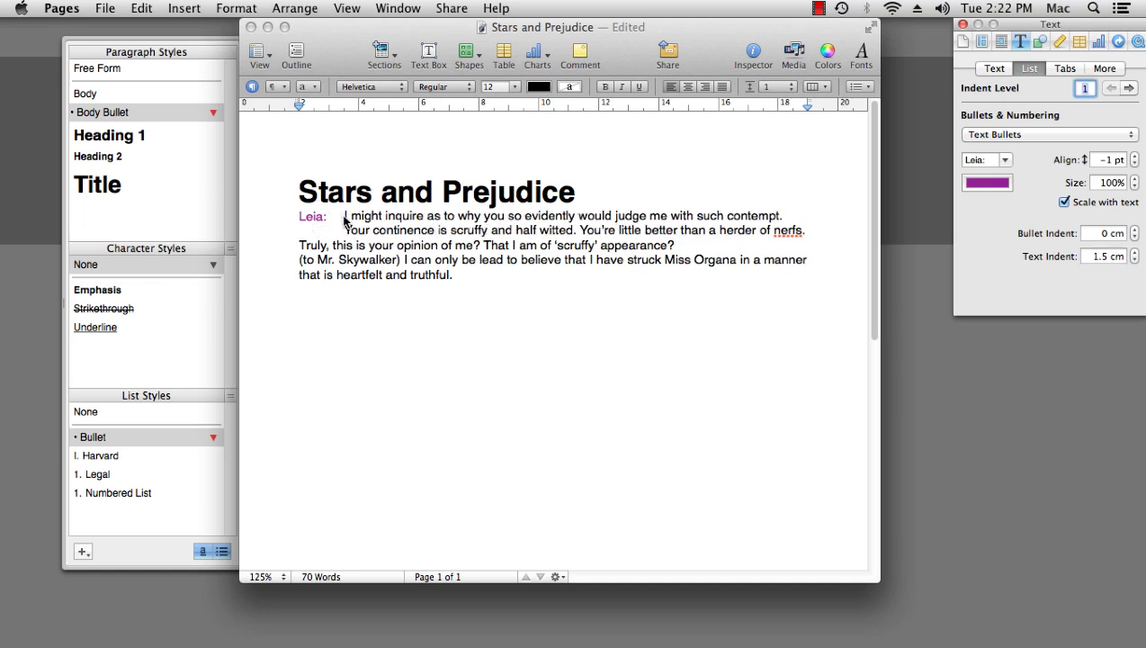
- Add 5 pt of space before the Leia paragraph
{"action": "left_click", "coordinate": [1028, 72]}
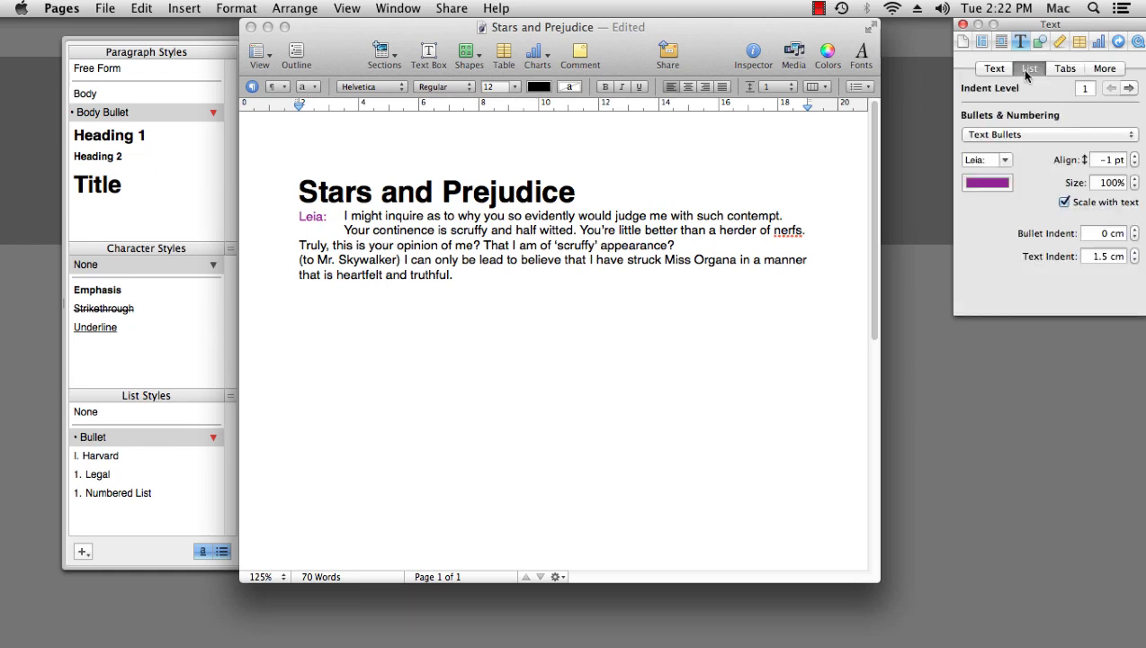
{"action": "left_click", "coordinate": [993, 68]}
{"action": "left_click_drag", "start_coordinate": [968, 245], "coordinate": [974, 282]}
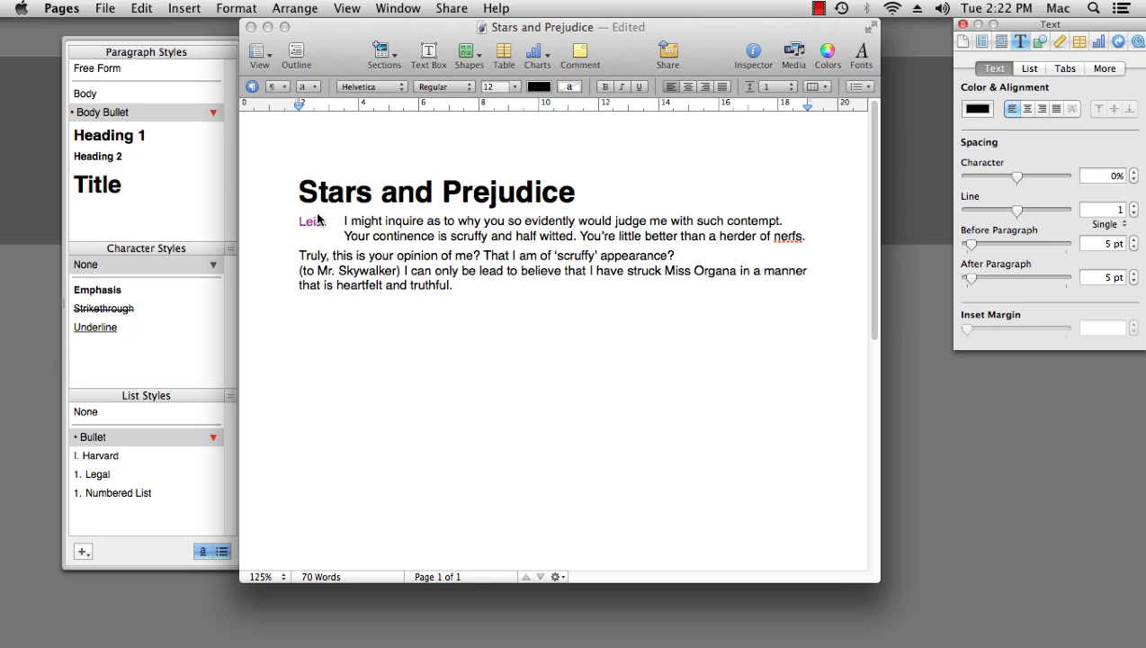
- Colour the Leia speech's dialogue text dark purple
{"action": "triple_click", "coordinate": [358, 219]}
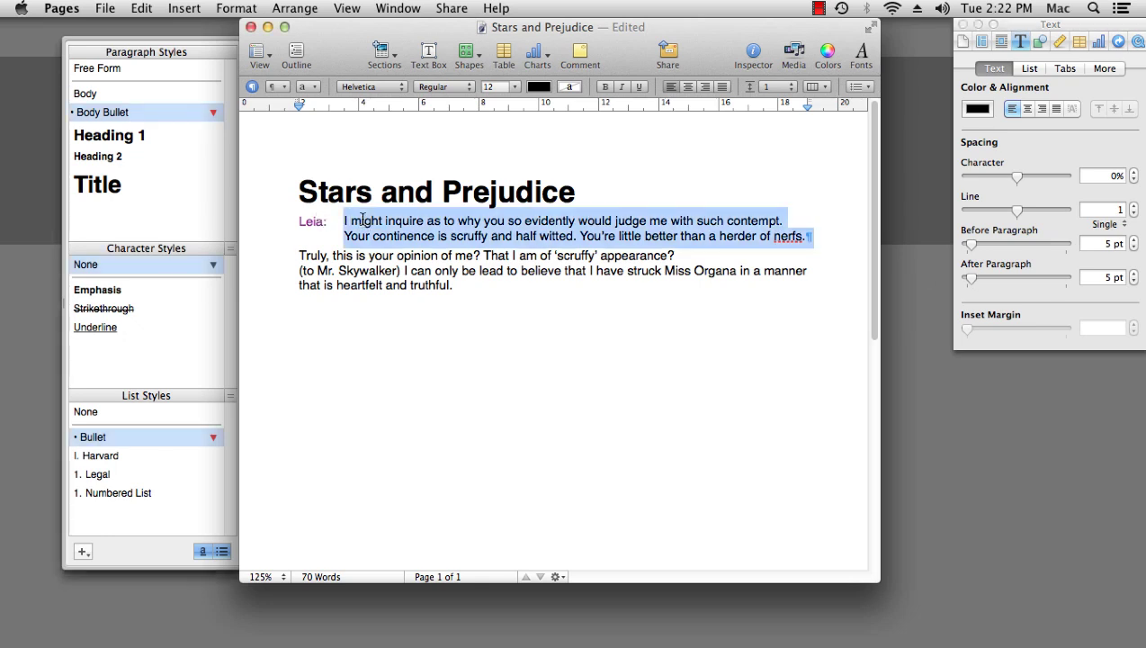
{"action": "left_click", "coordinate": [539, 87]}
{"action": "left_click", "coordinate": [577, 127]}
{"action": "left_click", "coordinate": [468, 269]}
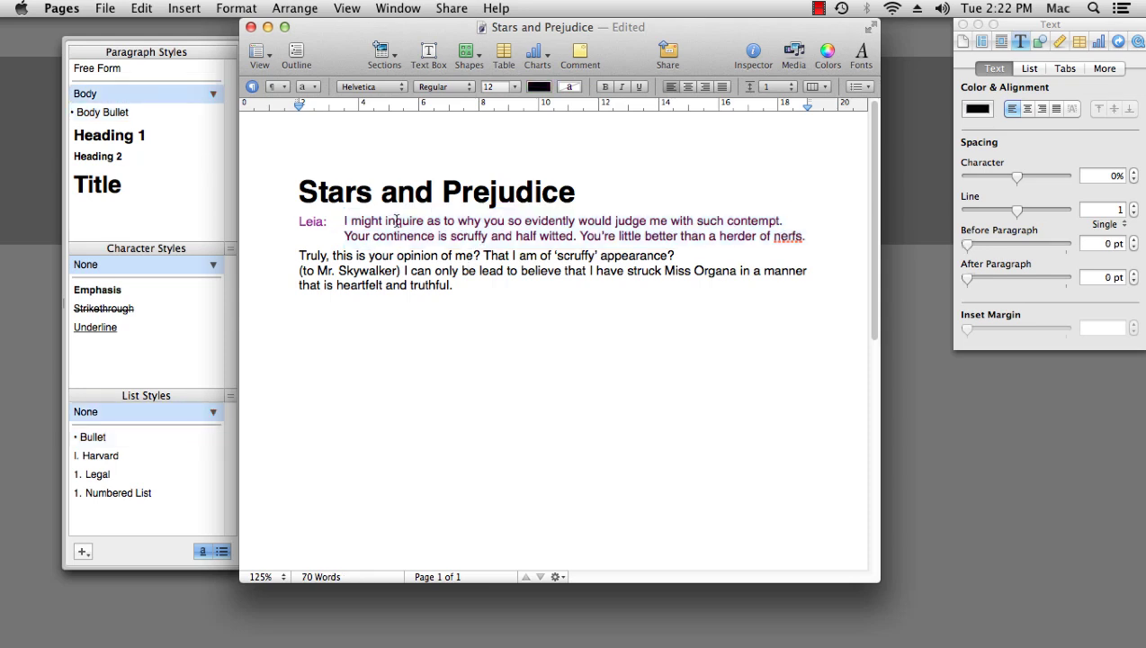
{"action": "left_click", "coordinate": [396, 220]}
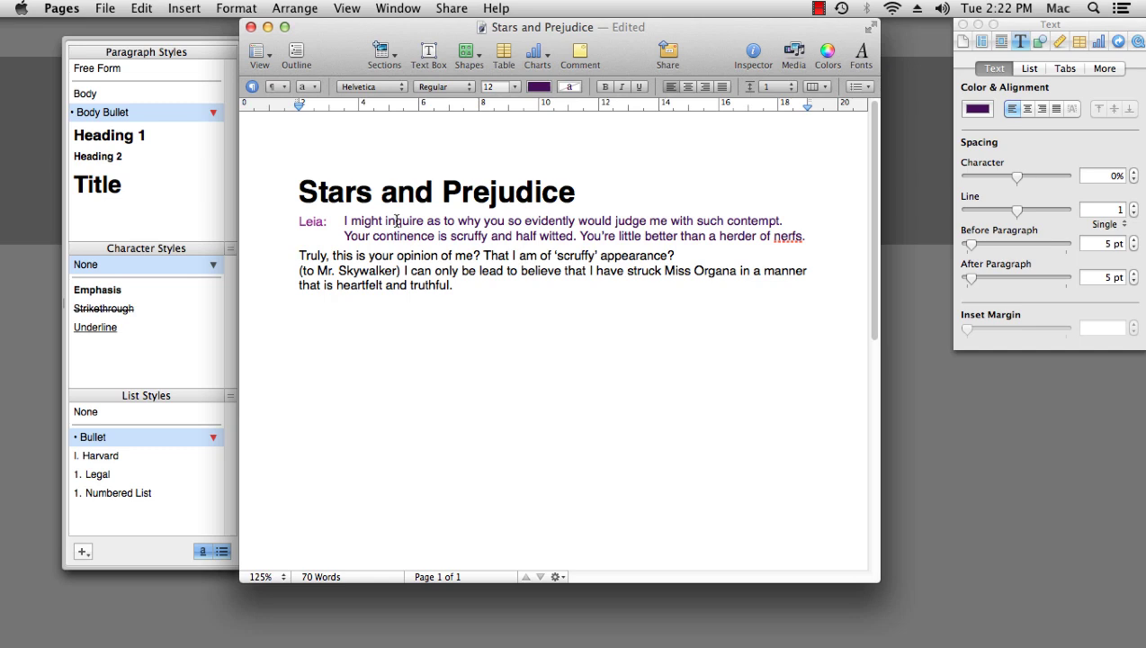
- Create a paragraph style named Leia from the formatted speech
{"action": "right_click", "coordinate": [395, 221]}
{"action": "left_click", "coordinate": [486, 362]}
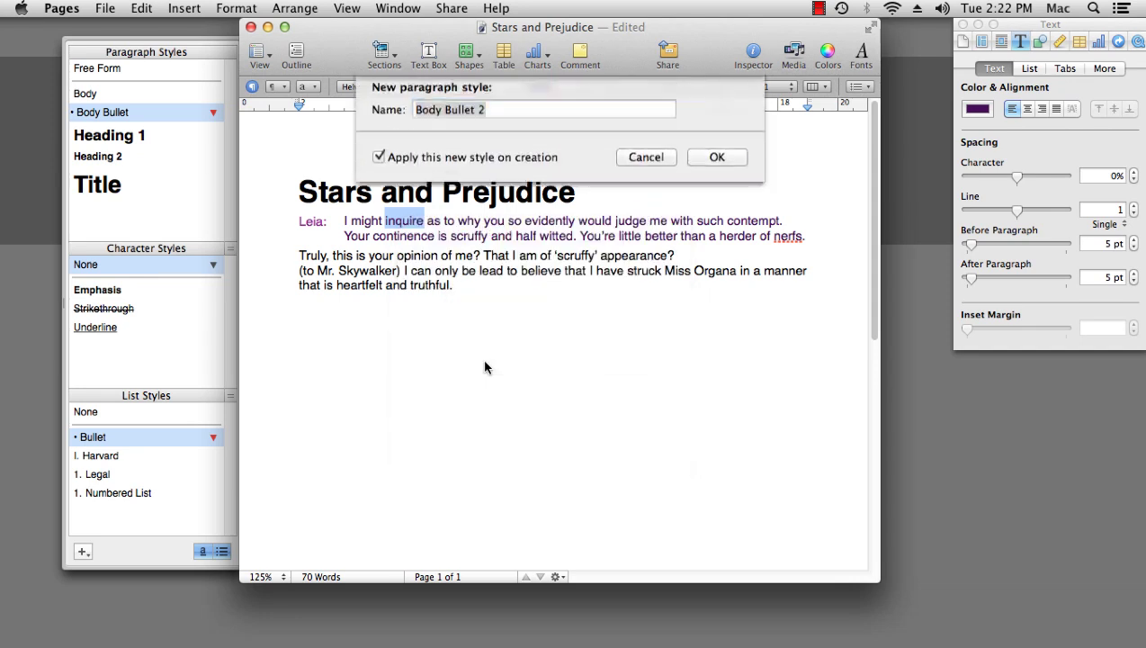
{"action": "type", "text": "Leia"}
{"action": "key", "text": "Return"}
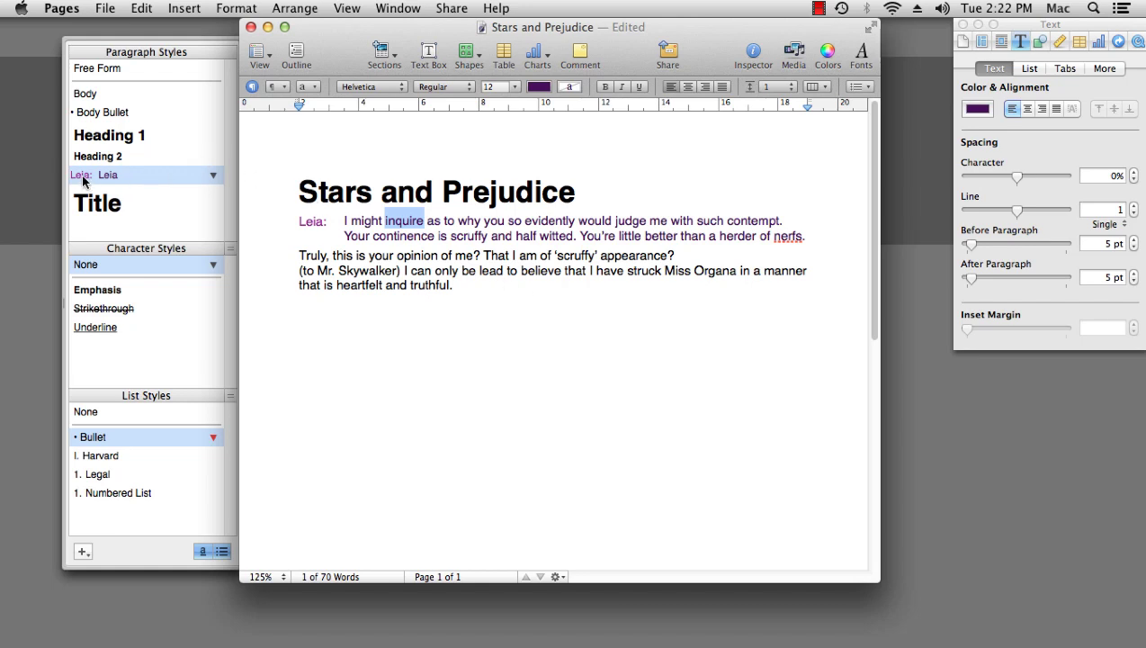
- Give the Leia style hot key F1 and apply it to the 'Truly…' paragraph
{"action": "left_click", "coordinate": [213, 174]}
{"action": "mouse_move", "coordinate": [255, 294]}
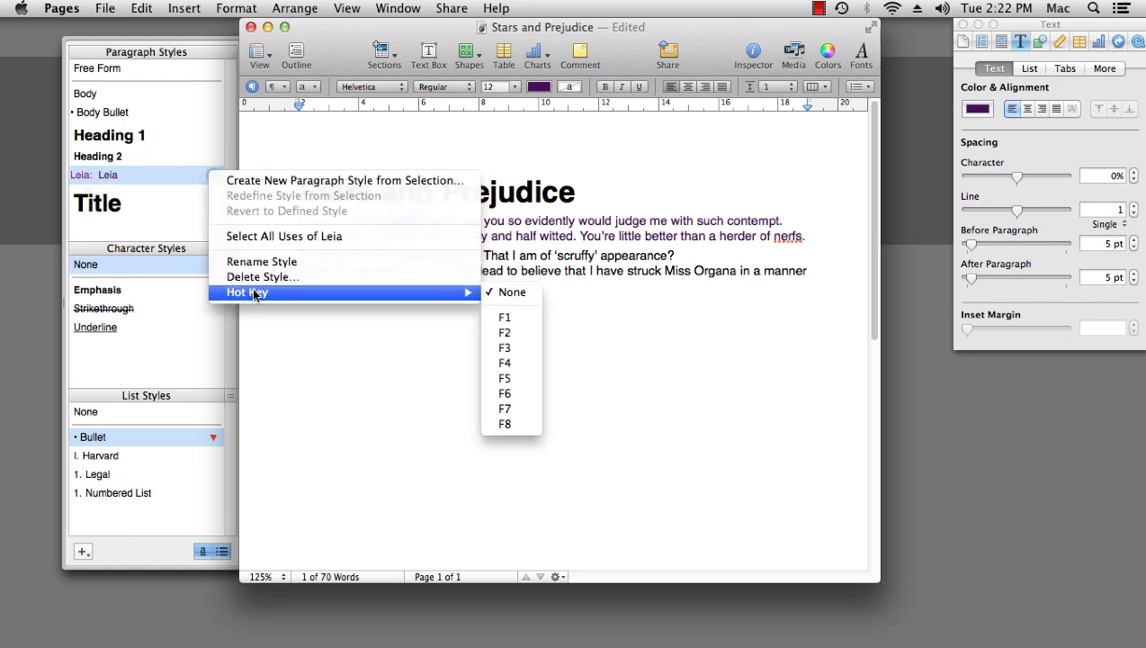
{"action": "left_click", "coordinate": [503, 316]}
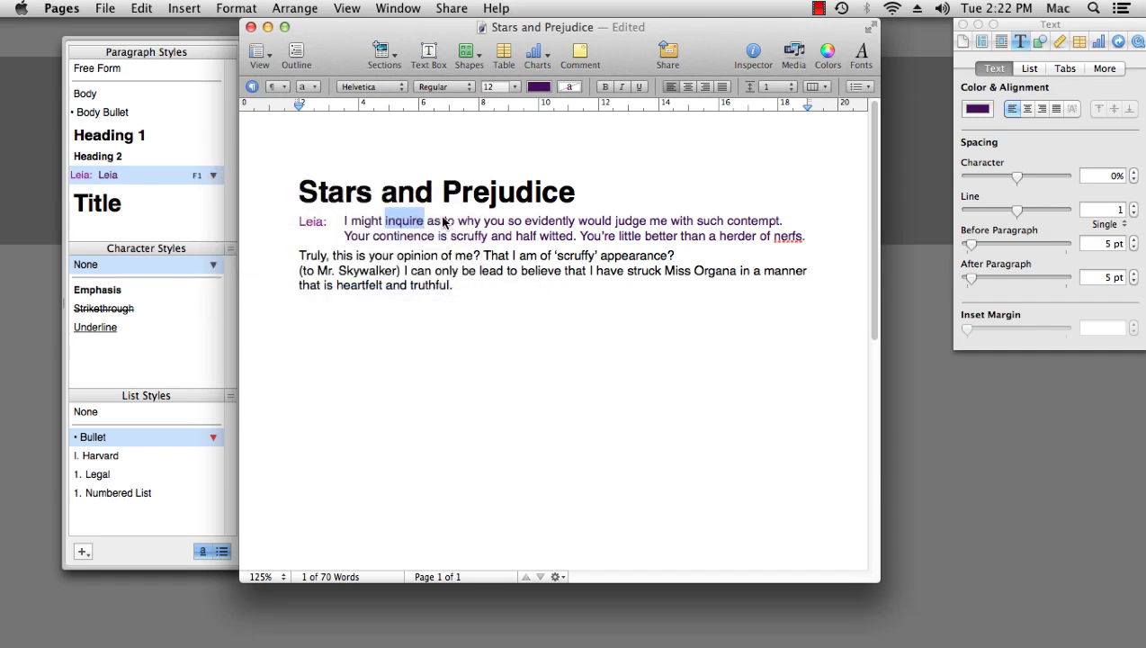
{"action": "left_click", "coordinate": [370, 257]}
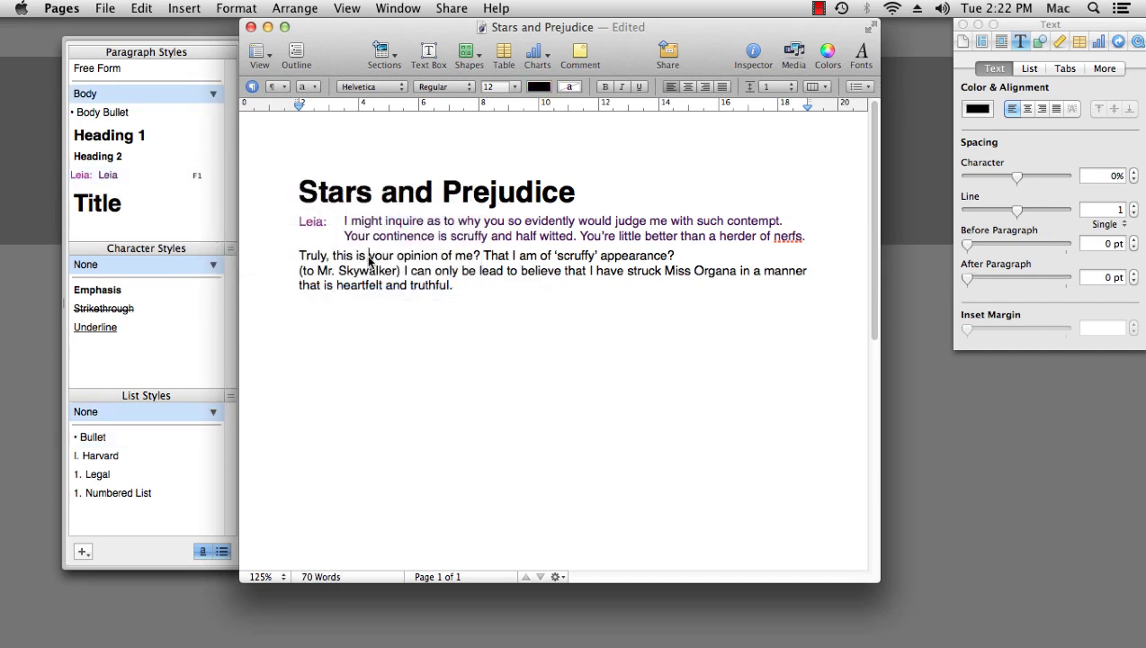
{"action": "key", "text": "F1"}
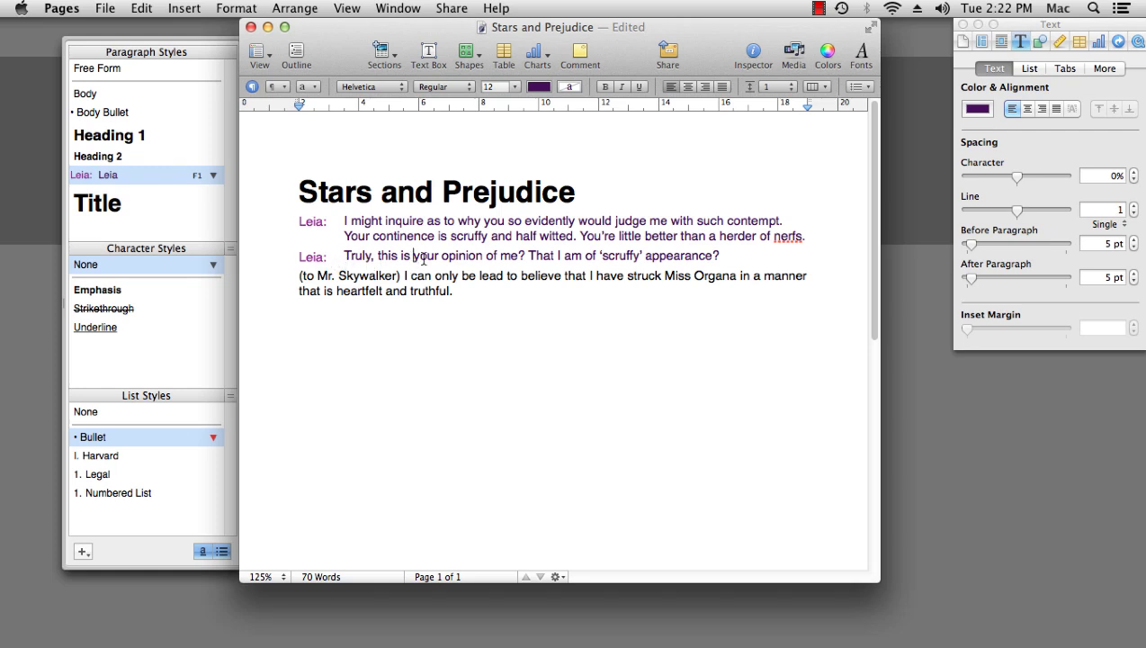
- Change the second line's bullet label to a Moss-green 'Han:'
{"action": "left_click", "coordinate": [322, 259]}
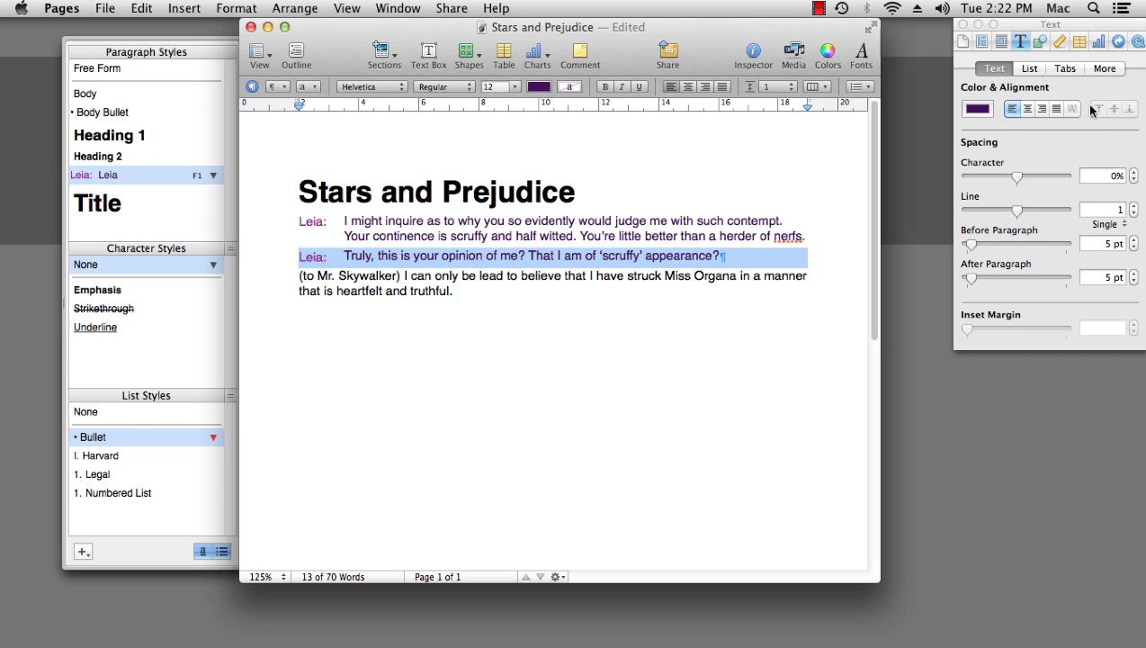
{"action": "left_click", "coordinate": [1030, 68]}
{"action": "left_click", "coordinate": [976, 159]}
{"action": "double_click", "coordinate": [976, 160]}
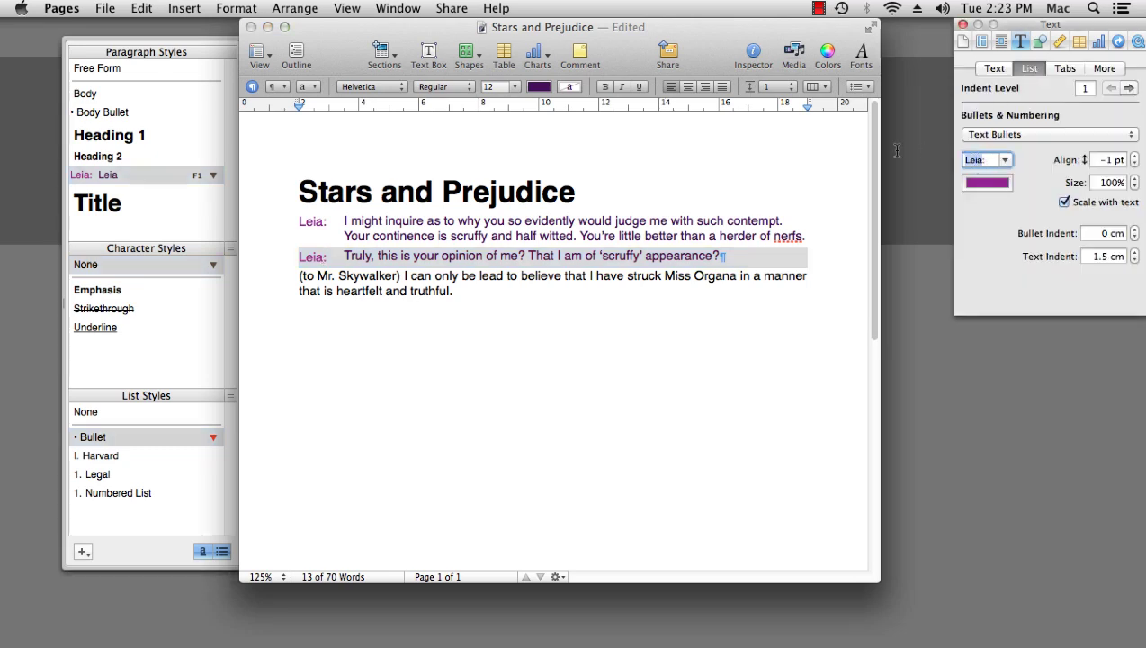
{"action": "type", "text": "Han"}
{"action": "left_click", "coordinate": [979, 188]}
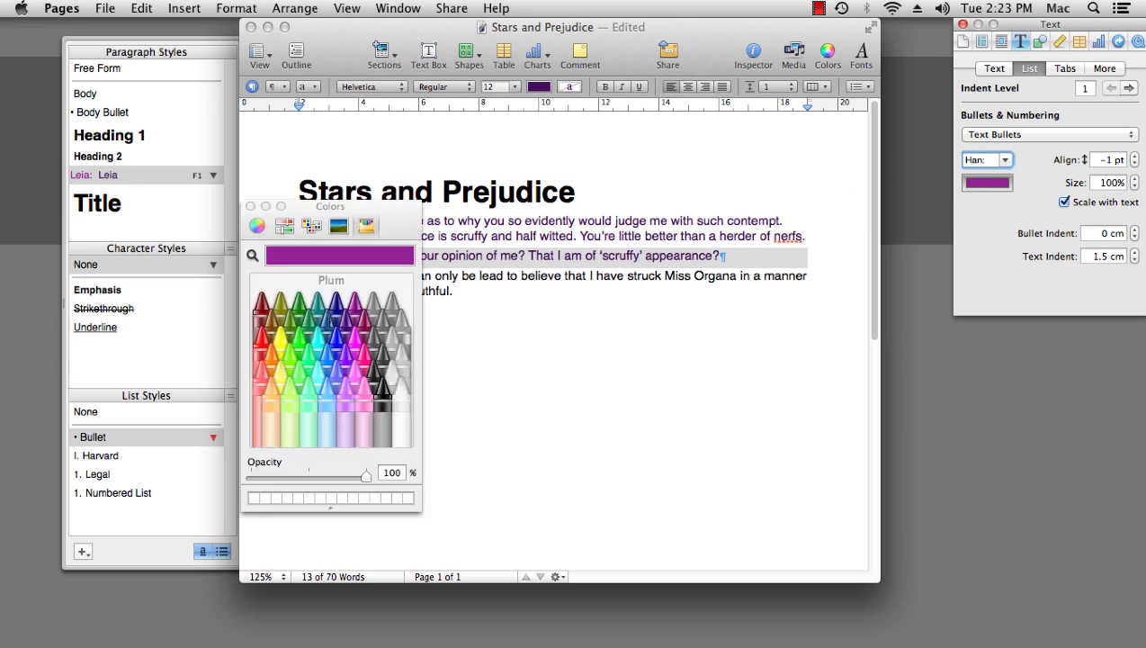
{"action": "left_click", "coordinate": [307, 324]}
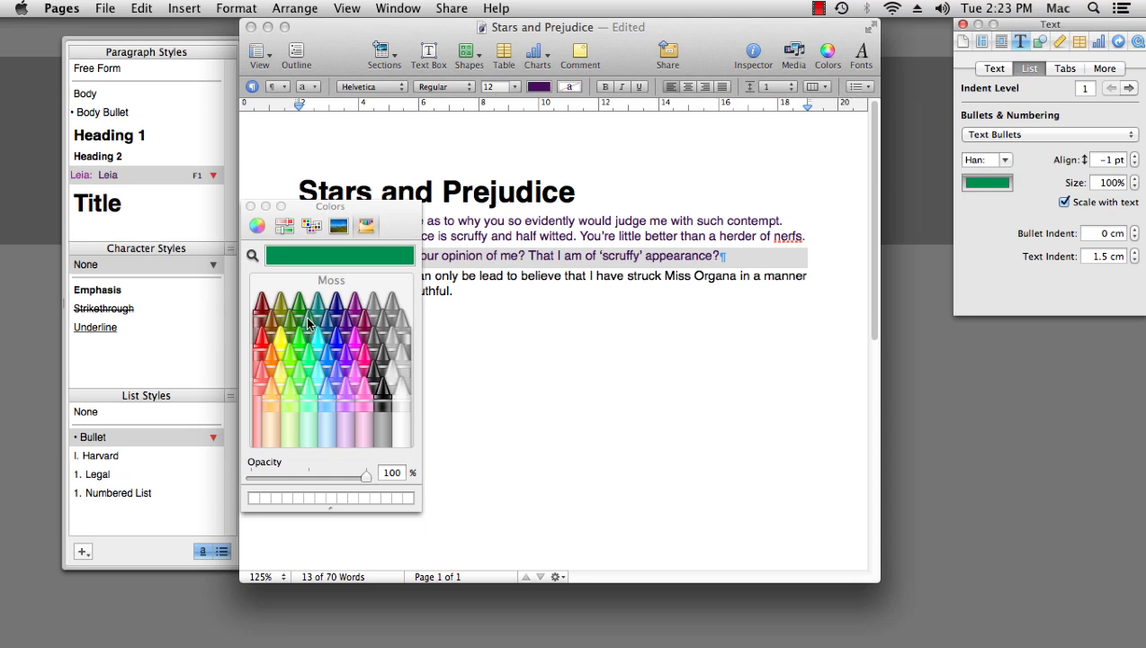
{"action": "left_click", "coordinate": [251, 207]}
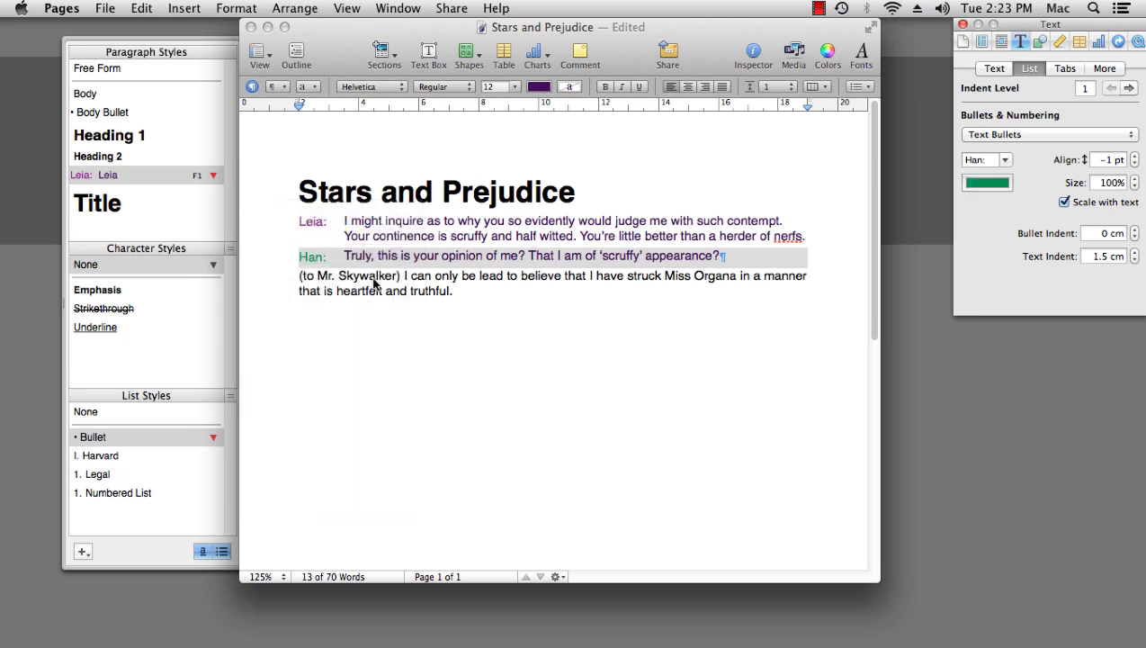
- Colour the Han line's dialogue text dark green
{"action": "triple_click", "coordinate": [438, 260]}
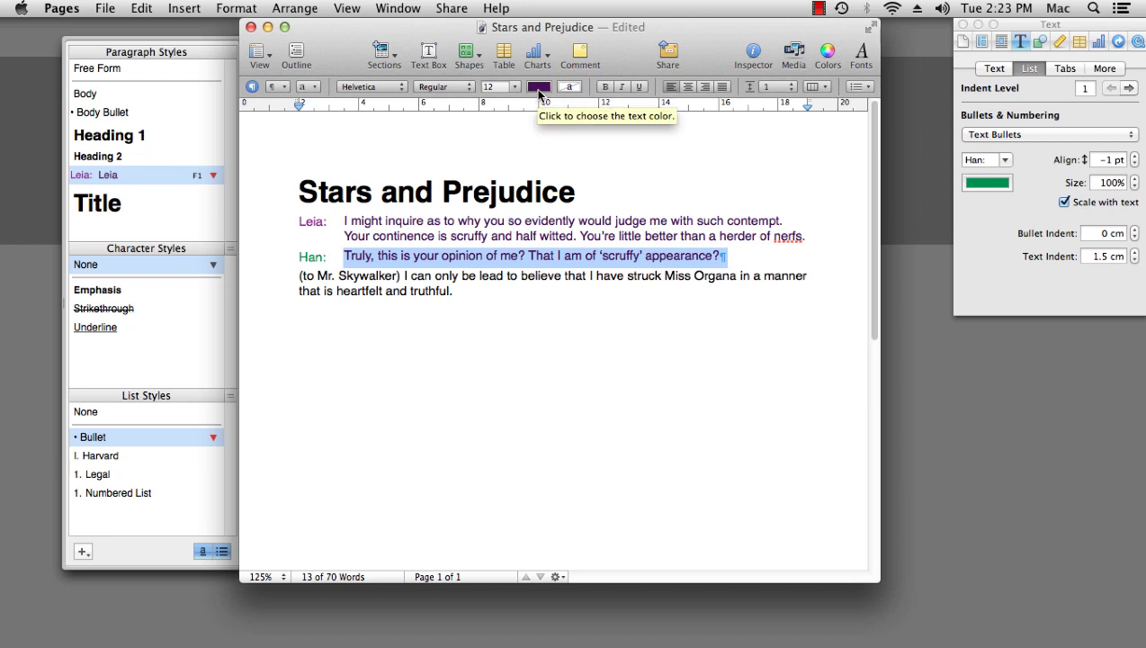
{"action": "left_click", "coordinate": [540, 88]}
{"action": "left_click", "coordinate": [659, 115]}
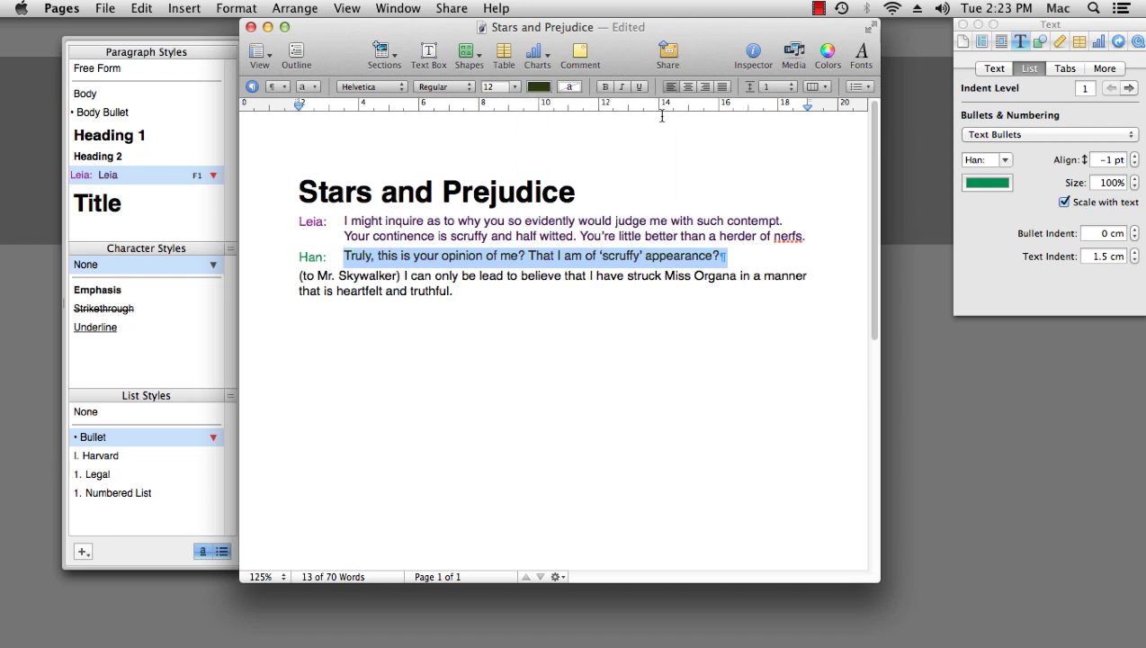
{"action": "left_click", "coordinate": [448, 258]}
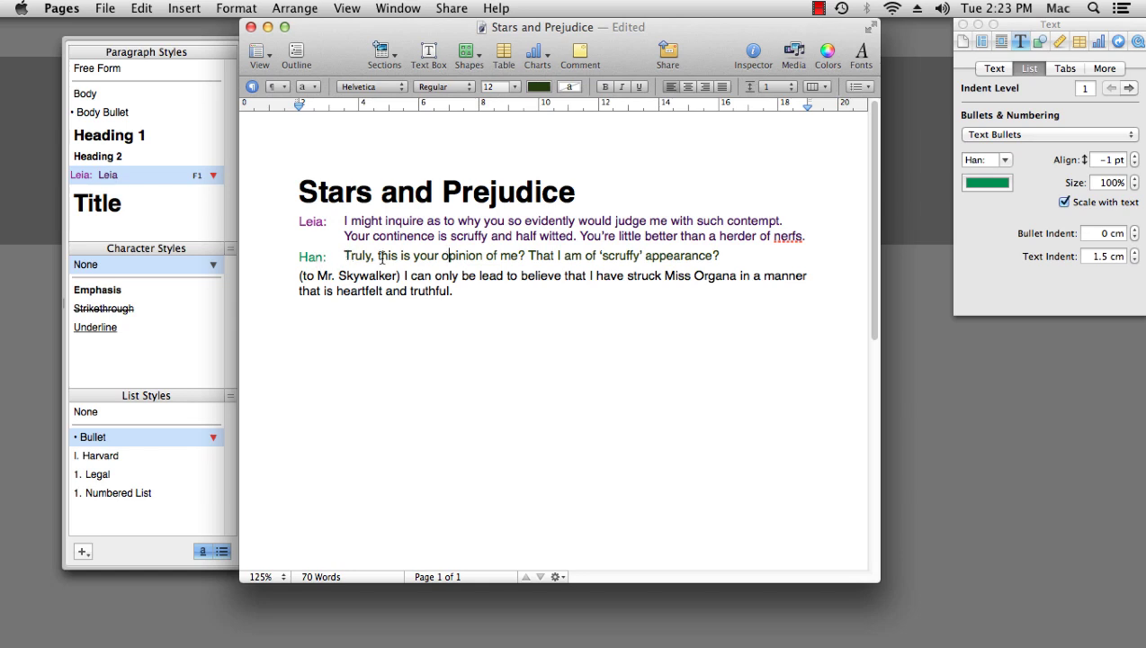
- Create a paragraph style named Han from the Han line
{"action": "right_click", "coordinate": [382, 259]}
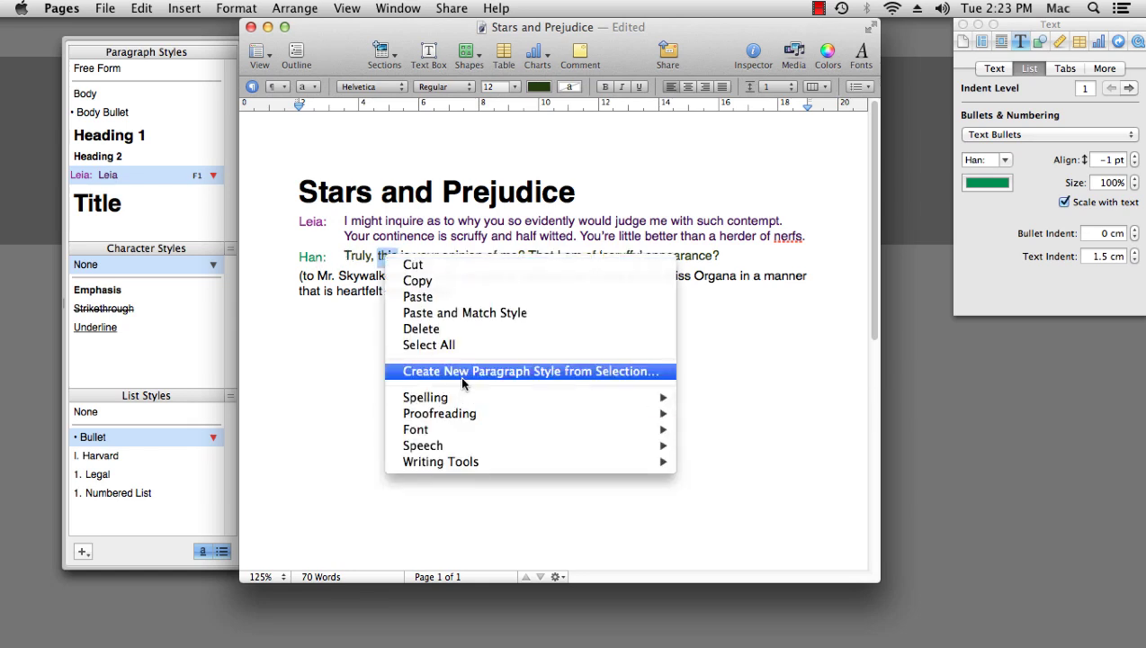
{"action": "left_click", "coordinate": [462, 382]}
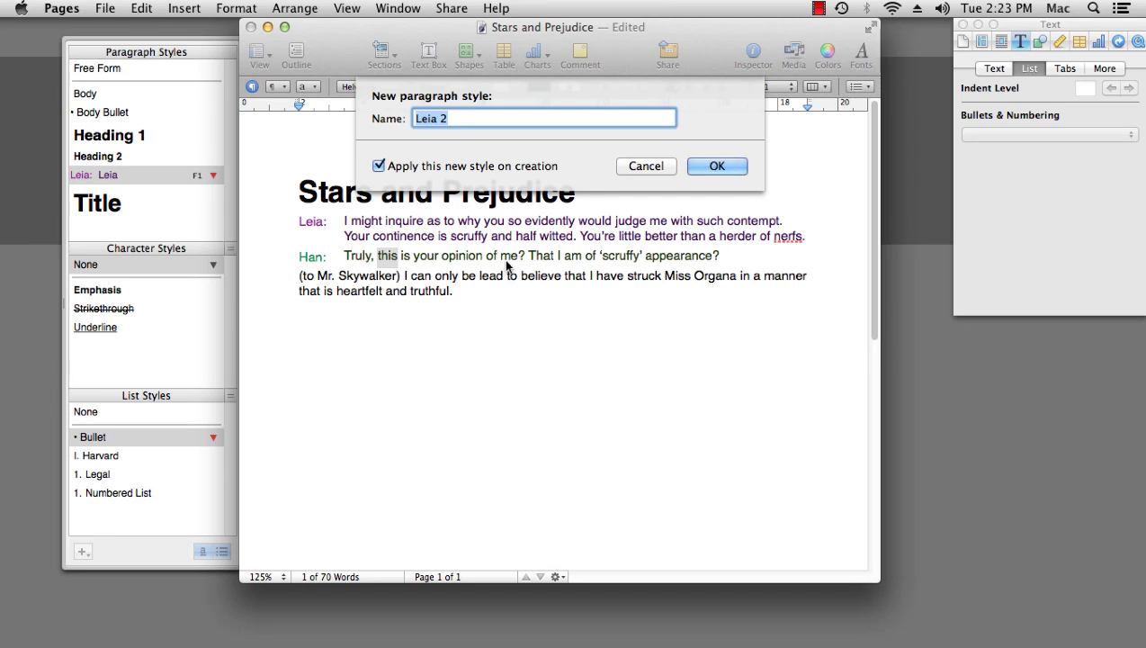
{"action": "type", "text": "Han"}
{"action": "left_click", "coordinate": [713, 165]}
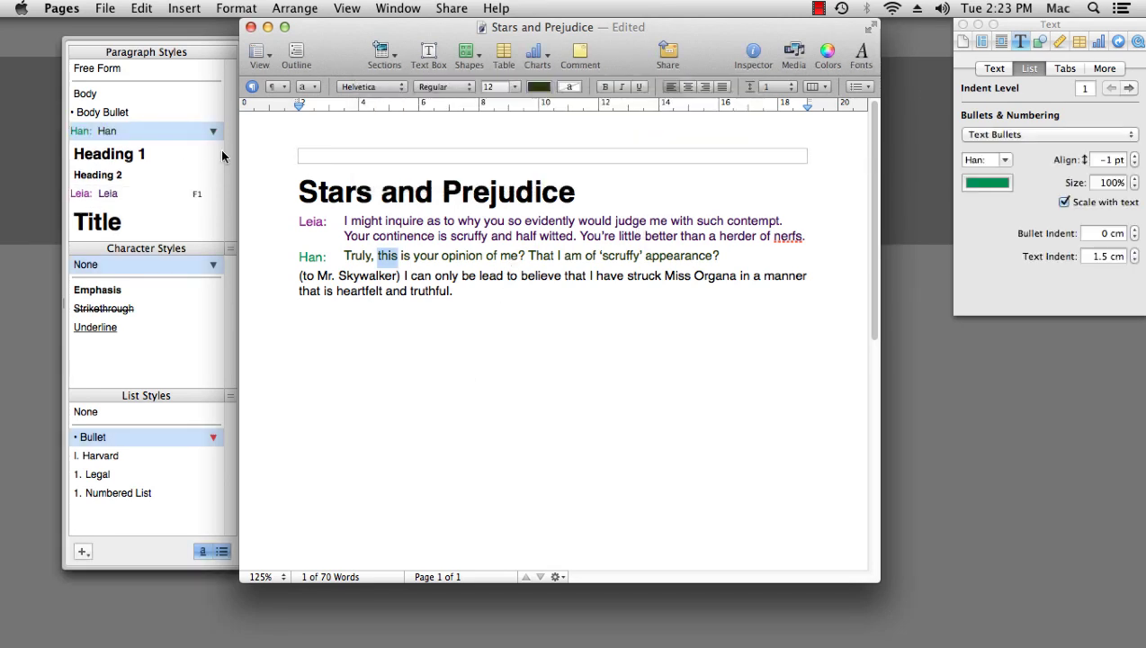
- Give the Han style hot key F2, apply it to the Skywalker paragraph, and add a new line
{"action": "left_click", "coordinate": [214, 131]}
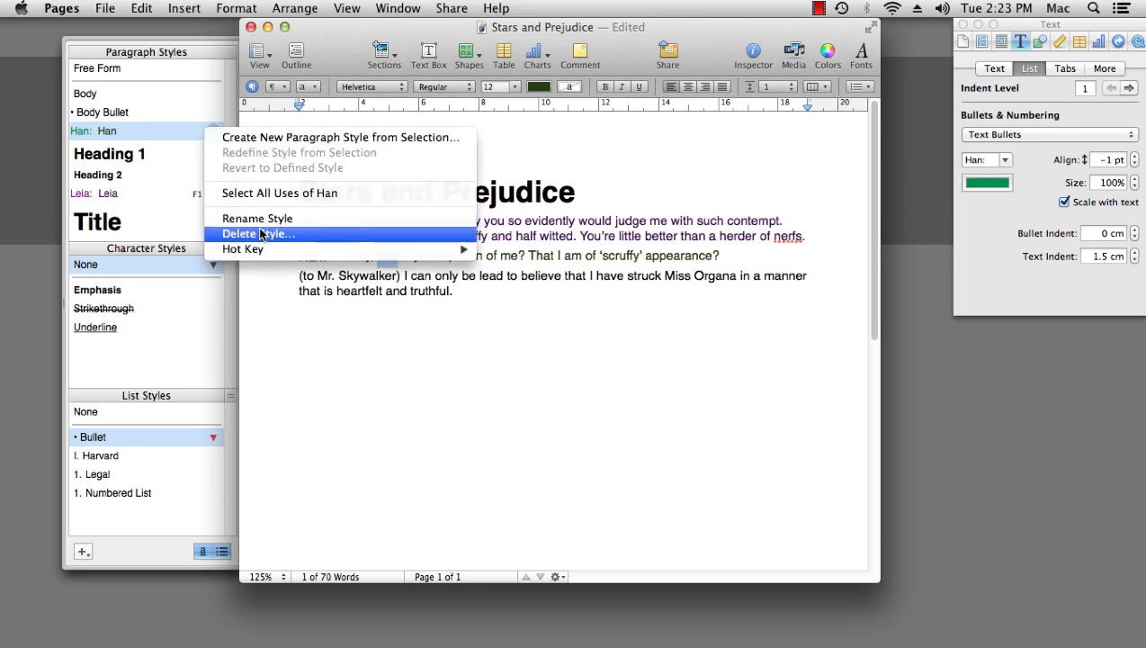
{"action": "mouse_move", "coordinate": [270, 250]}
{"action": "left_click", "coordinate": [509, 288]}
{"action": "left_click", "coordinate": [424, 280]}
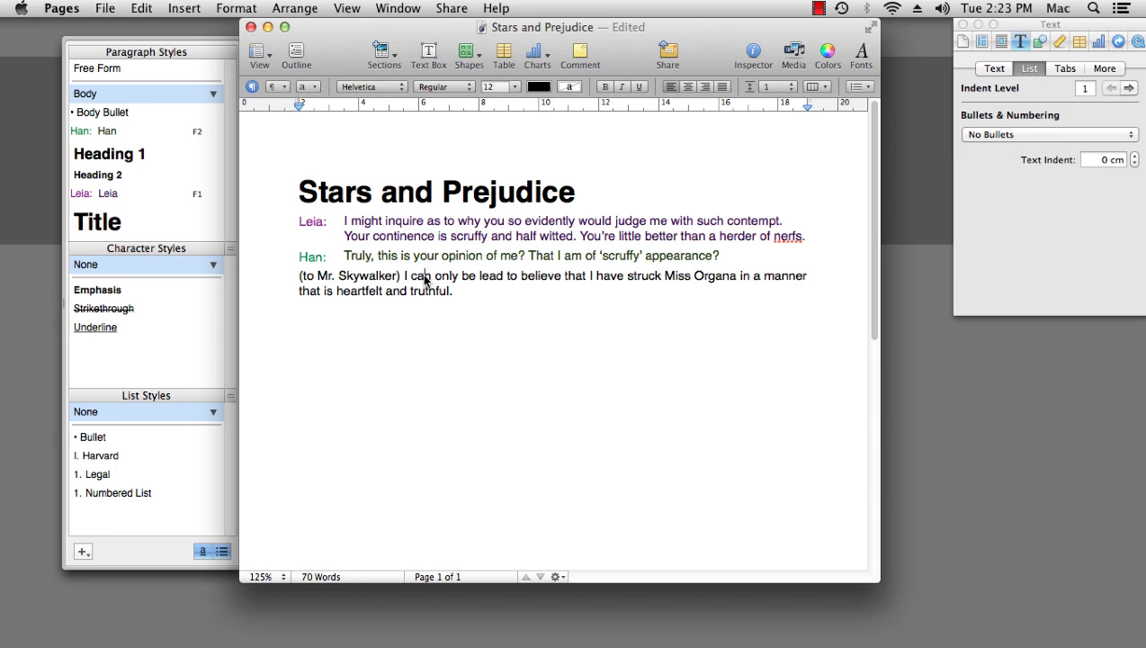
{"action": "key", "text": "F2"}
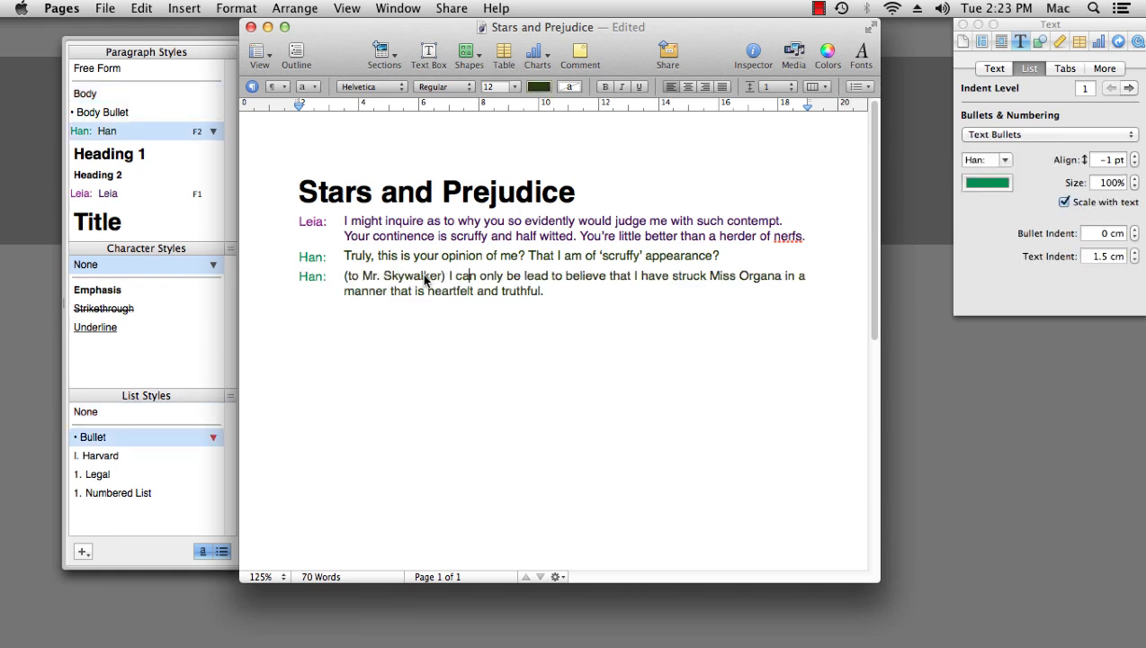
{"action": "left_click", "coordinate": [566, 297]}
{"action": "key", "text": "Return"}
- Type Leia's line 'Your pride prevents you from truly knowing the female heart Mr Solo' with F1, then a new line
{"action": "key", "text": "F1"}
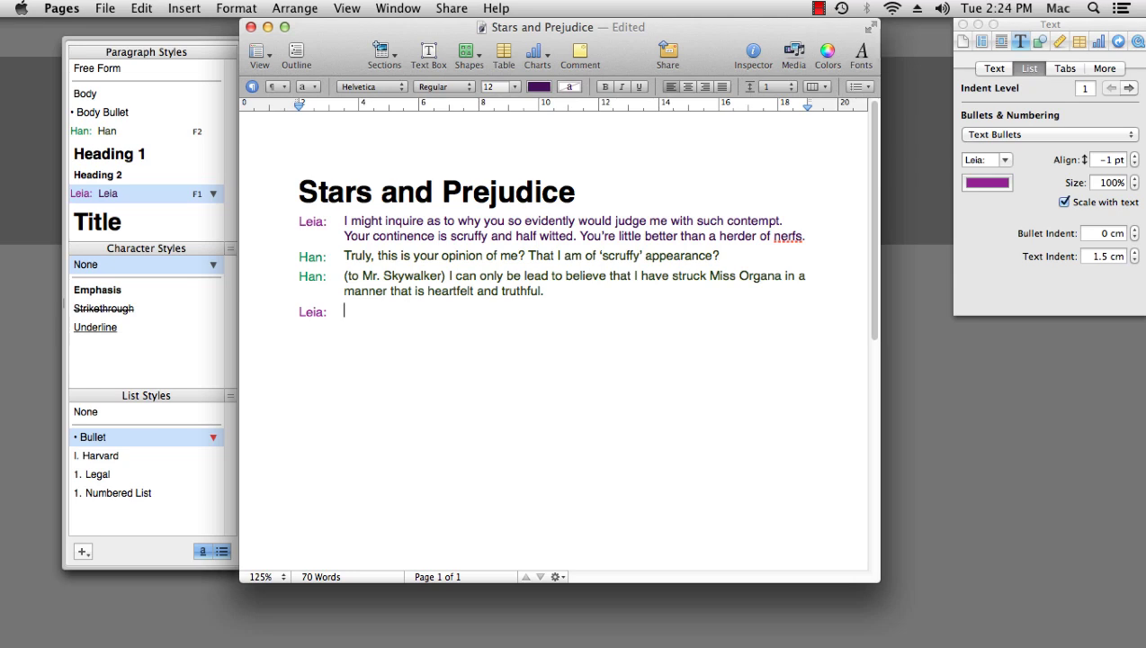
{"action": "type", "text": "Your pride prevents you from truly "}
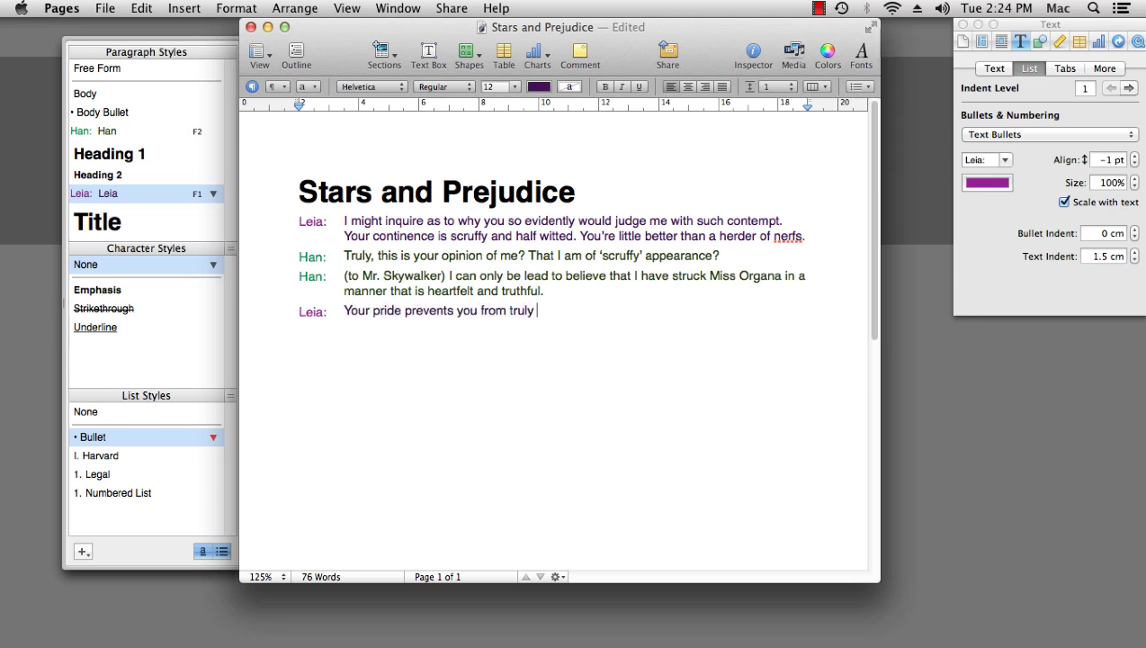
{"action": "type", "text": "knowing the female heart Mr Solo"}
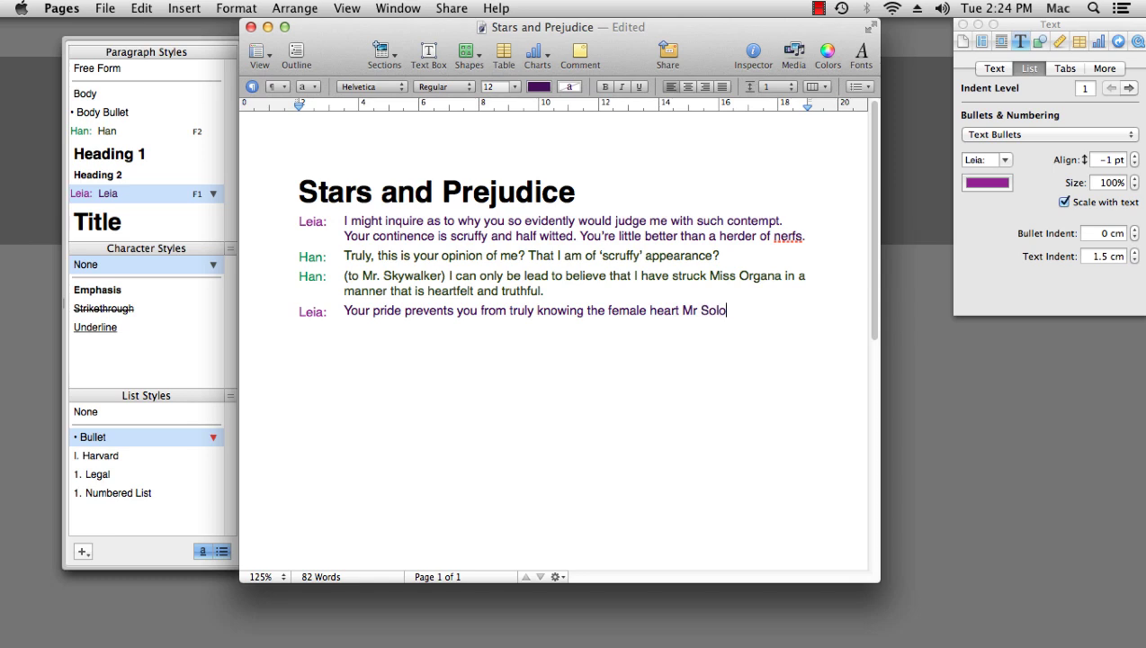
{"action": "key", "text": "Return"}
- Format the new line with a black star bullet, black text, 0.5 cm text and 1 cm bullet indent
{"action": "left_click", "coordinate": [1005, 162]}
{"action": "left_click", "coordinate": [975, 198]}
{"action": "left_click", "coordinate": [988, 184]}
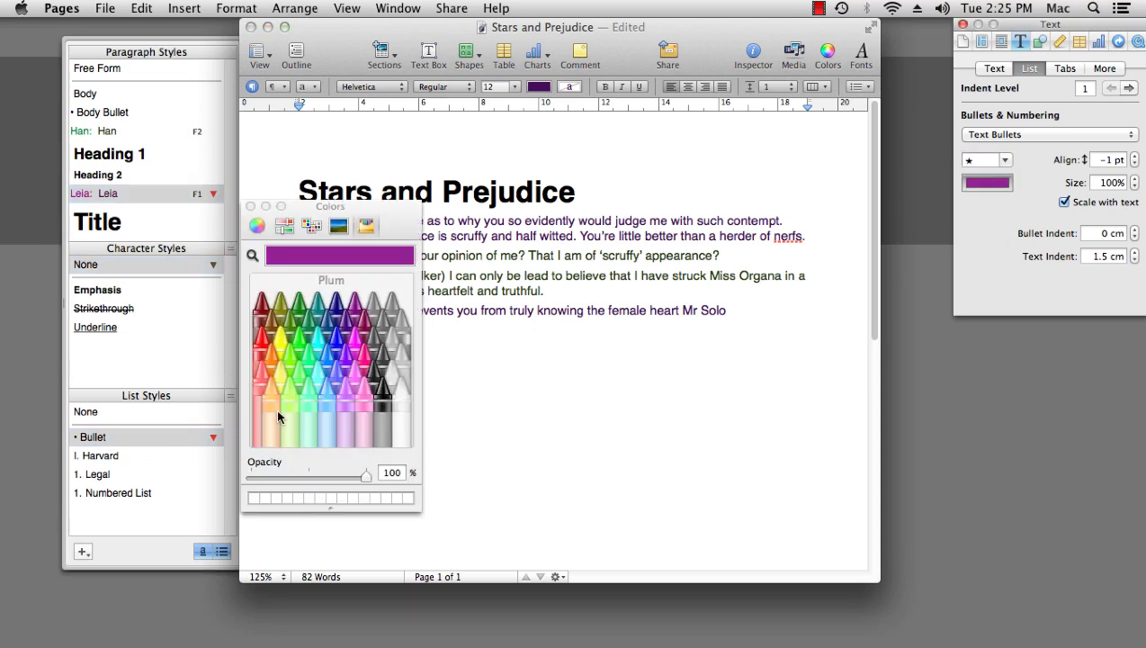
{"action": "left_click", "coordinate": [383, 393]}
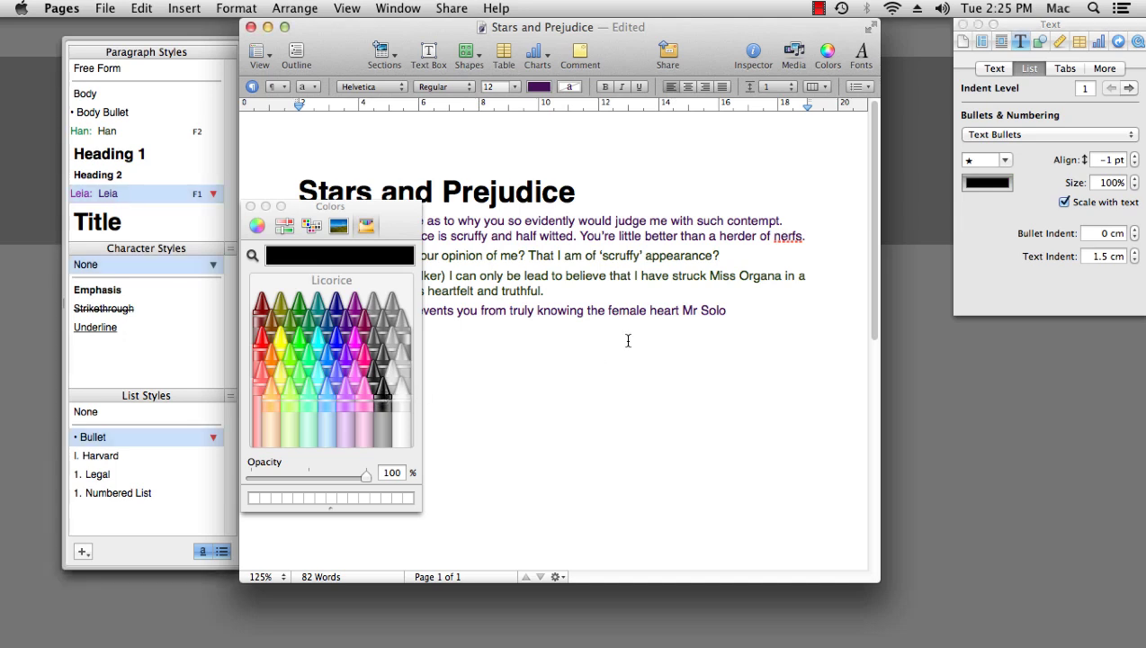
{"action": "left_click", "coordinate": [251, 206]}
{"action": "left_click", "coordinate": [539, 86]}
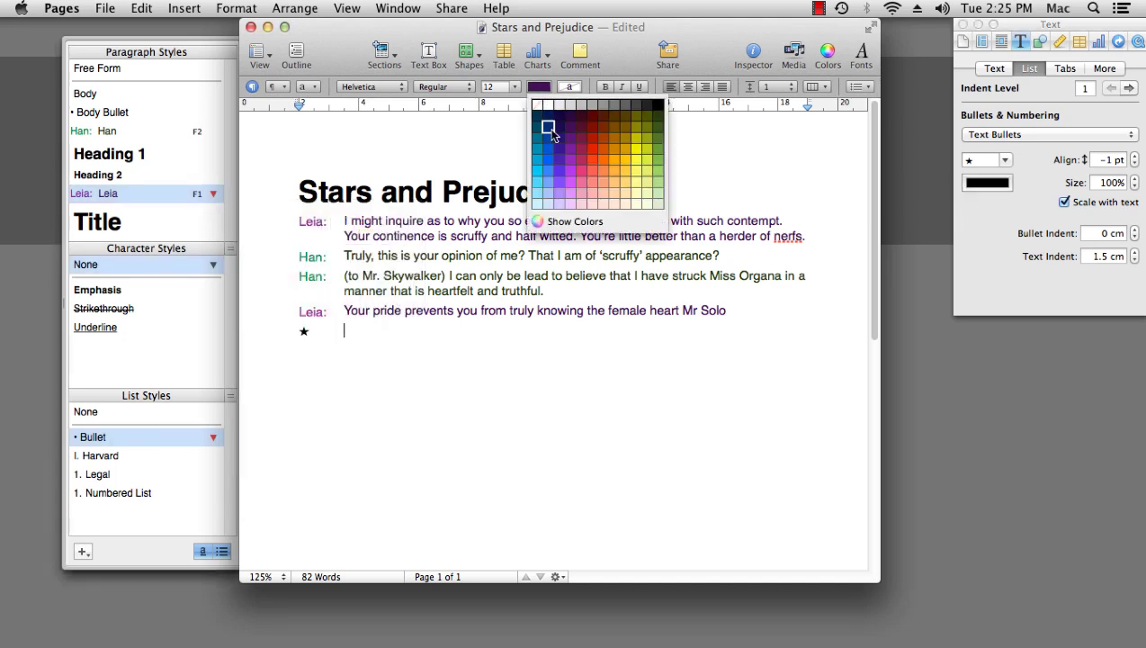
{"action": "left_click", "coordinate": [657, 105]}
{"action": "left_click", "coordinate": [1134, 261]}
{"action": "left_click", "coordinate": [1135, 230]}
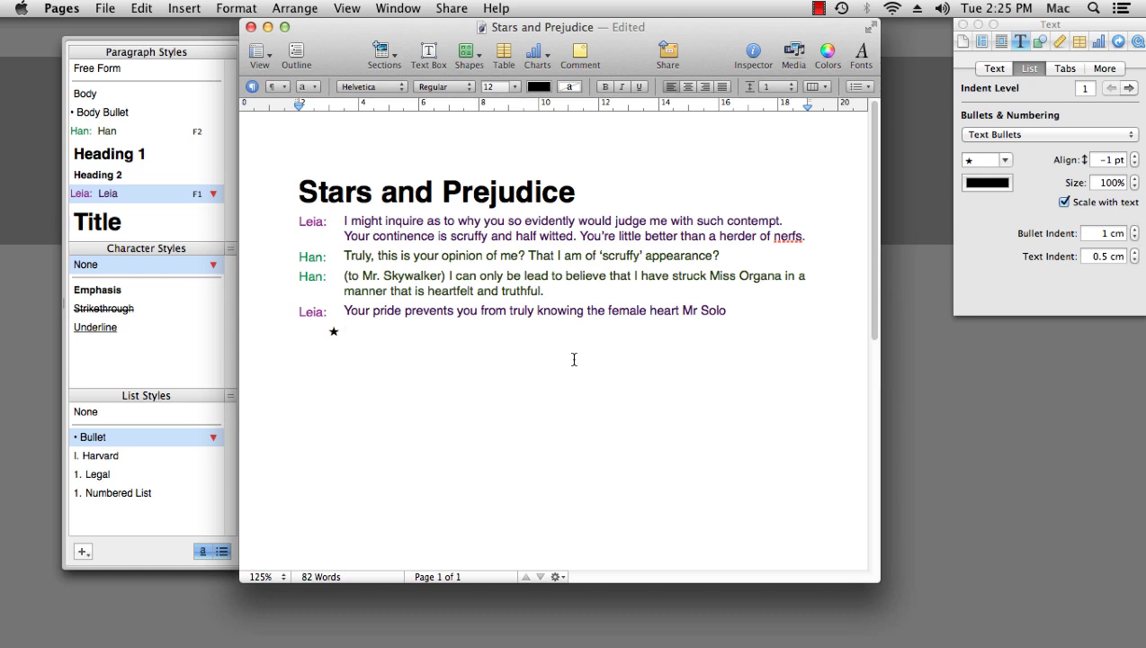
- Type the direction 'Miss Organa defiantly fills out Mr Skywalker's name in her dance card then leaves.'
{"action": "type", "text": "Miss Organa defiantly"}
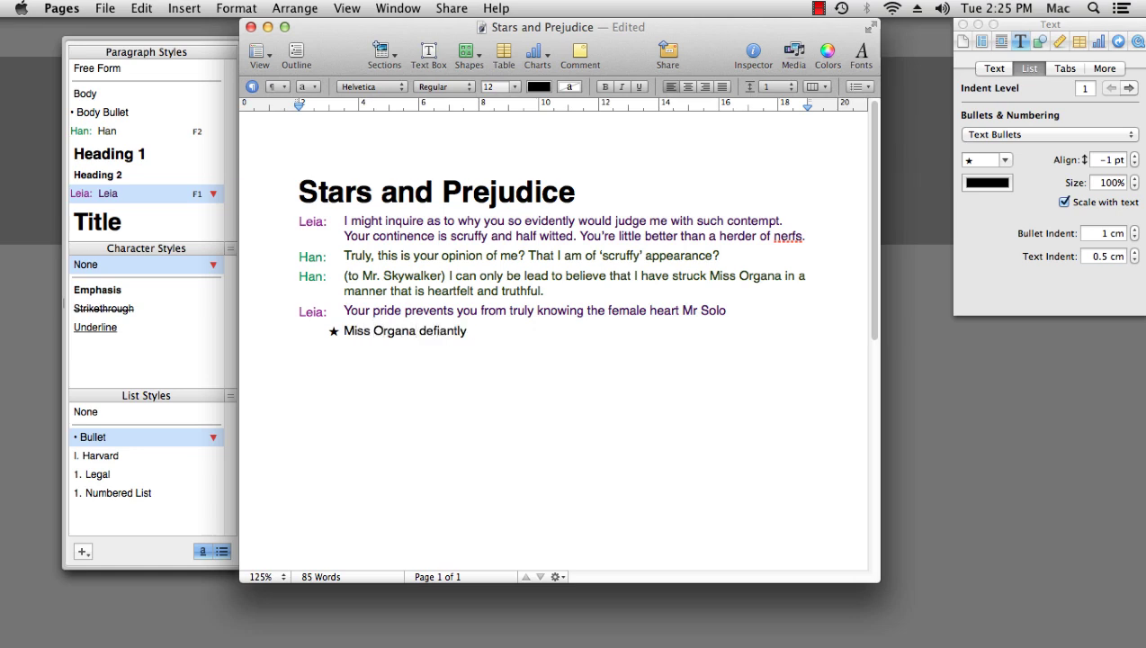
{"action": "type", "text": " fills out Mr Skywalker's"}
{"action": "key", "text": "BackSpace"}
{"action": "key", "text": "BackSpace"}
{"action": "key", "text": "BackSpace"}
{"action": "key", "text": "BackSpace"}
{"action": "key", "text": "BackSpace"}
{"action": "key", "text": "BackSpace"}
{"action": "type", "text": "lker's name in her dance card teen leaves."}
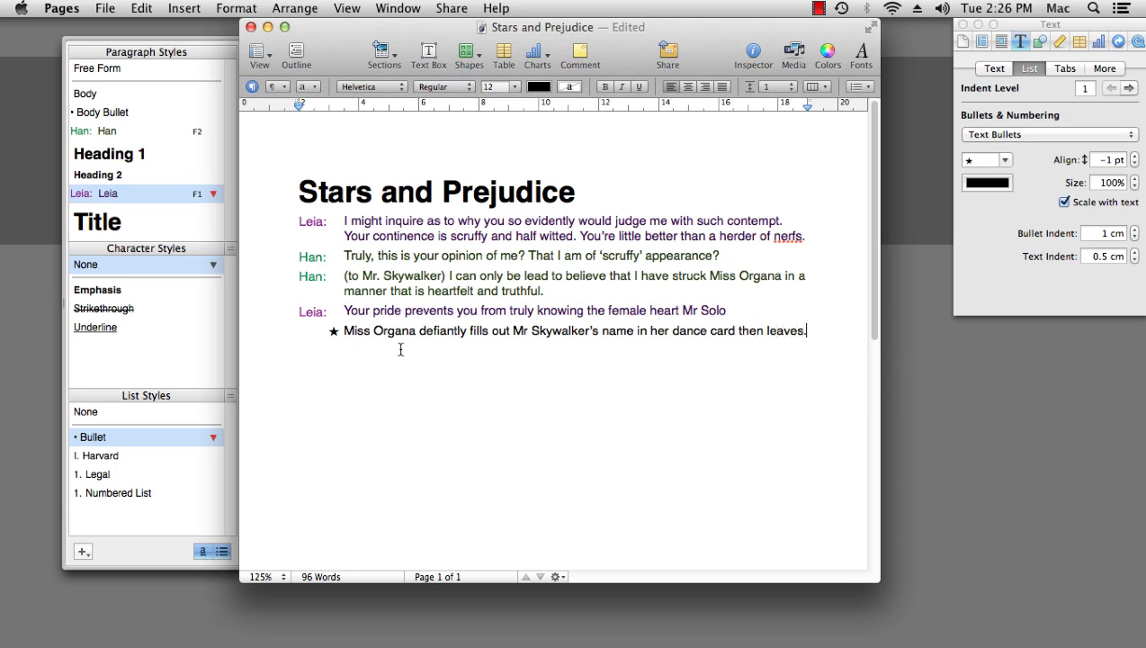
- Change the star-bulleted direction line's font to Arial Black
{"action": "triple_click", "coordinate": [402, 332]}
{"action": "left_click", "coordinate": [394, 88]}
{"action": "left_click", "coordinate": [385, 52]}
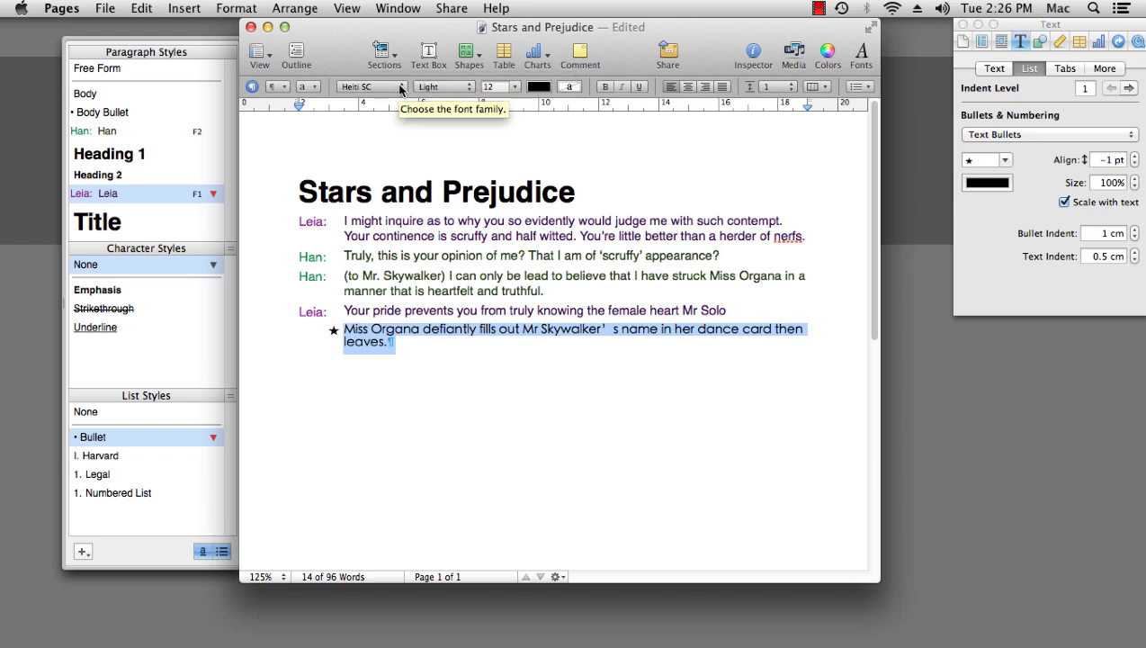
{"action": "left_click", "coordinate": [401, 89]}
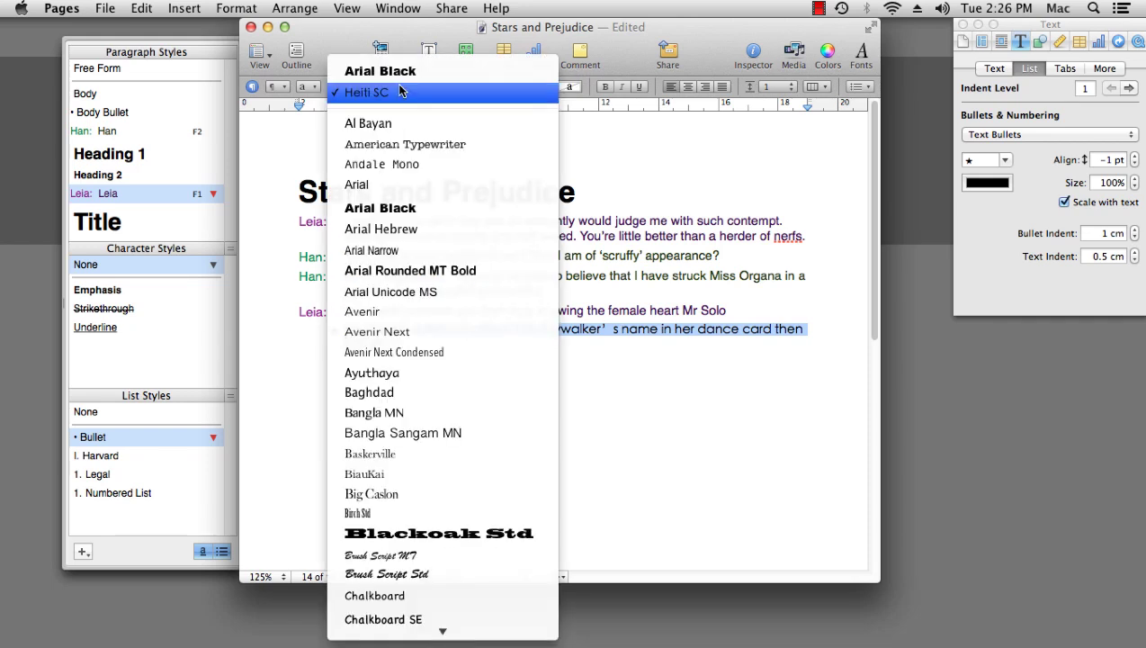
{"action": "left_click", "coordinate": [382, 208]}
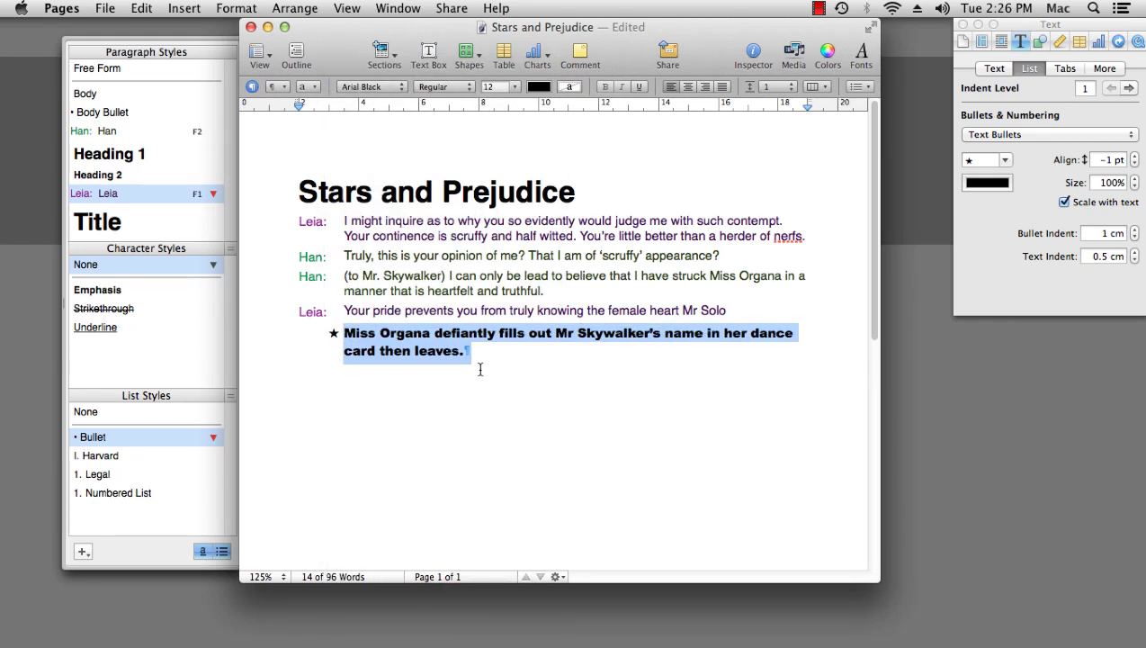
{"action": "left_click", "coordinate": [501, 354]}
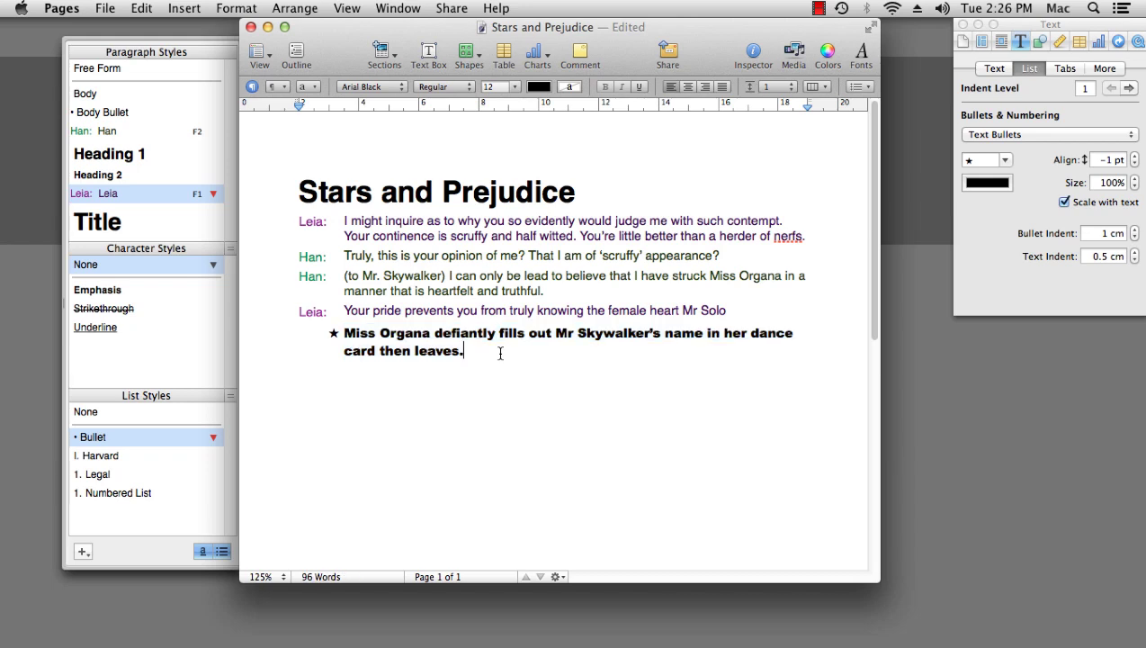
- Save the starred paragraph as a new 'Directions/FX' paragraph style with hot key F4
{"action": "right_click", "coordinate": [401, 346]}
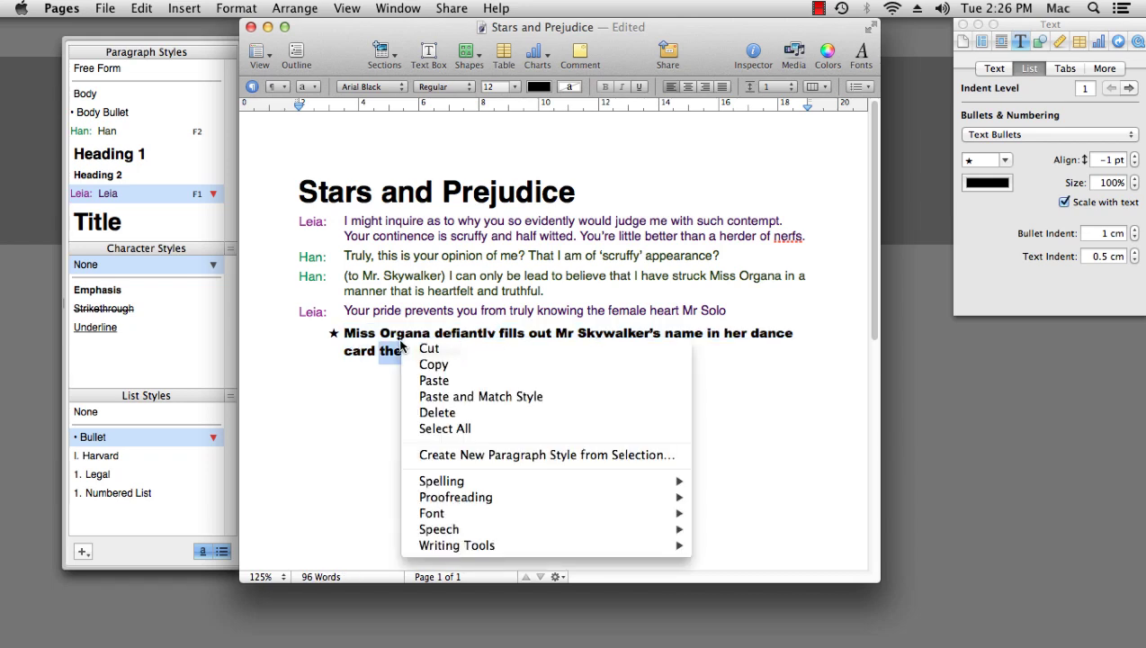
{"action": "left_click", "coordinate": [488, 455]}
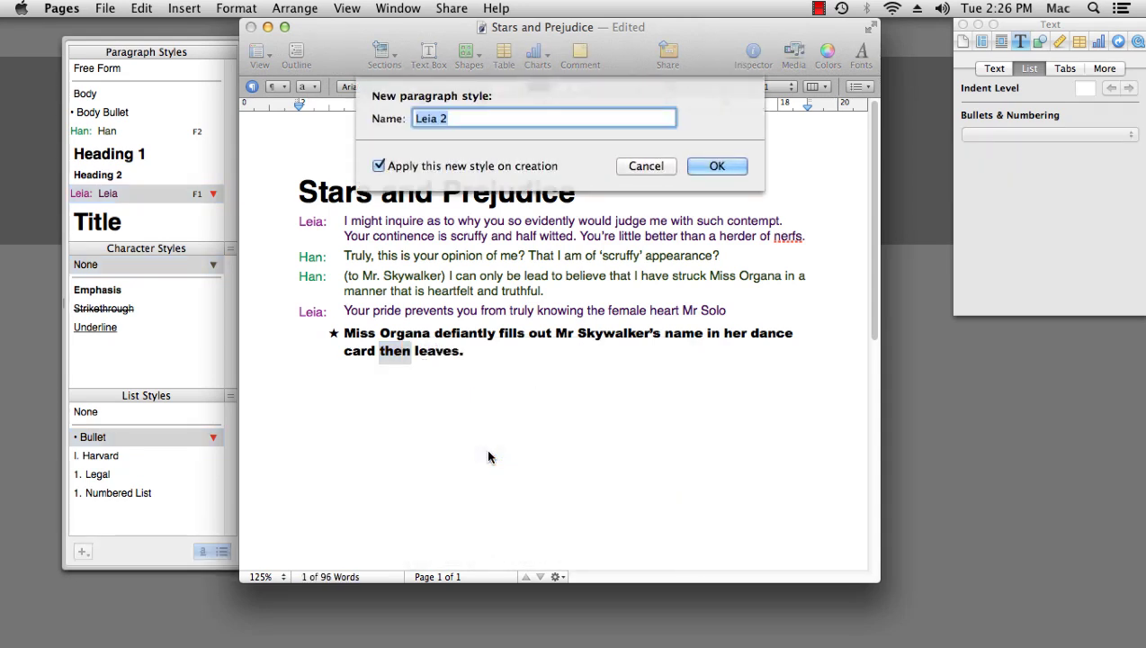
{"action": "type", "text": "Directions /FX"}
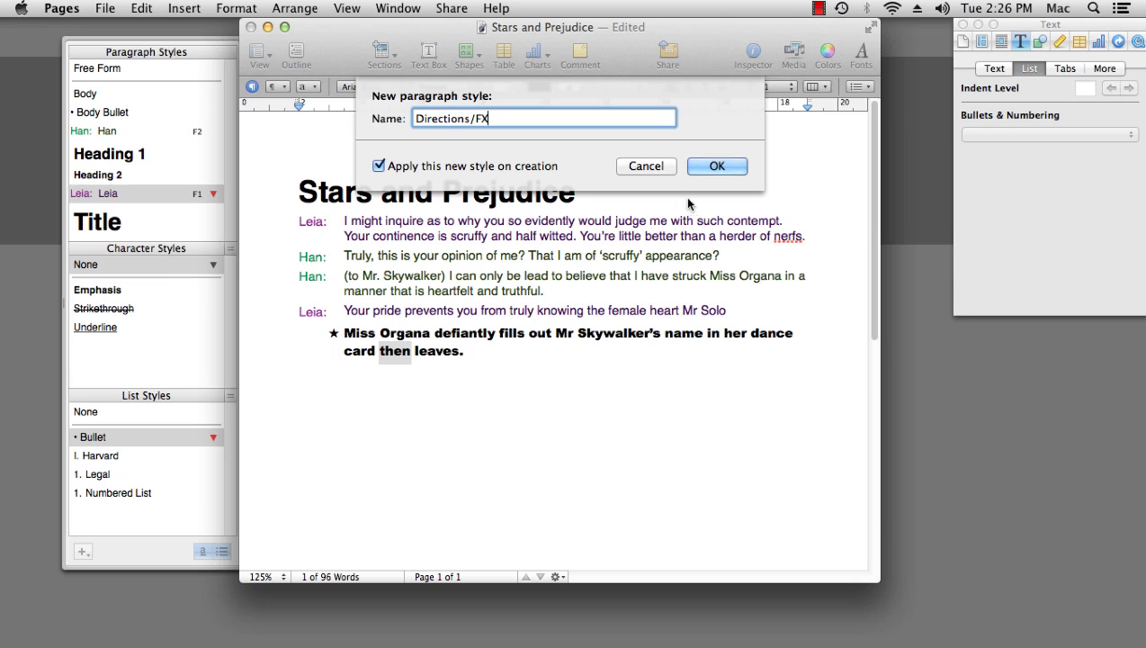
{"action": "left_click", "coordinate": [720, 167]}
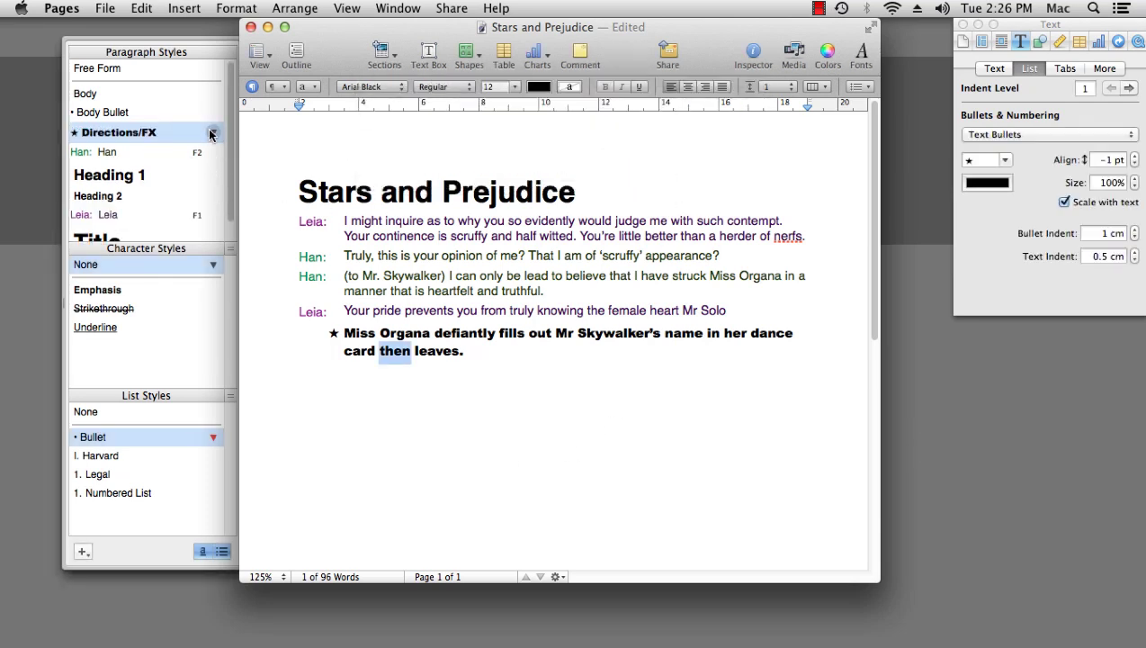
{"action": "left_click", "coordinate": [213, 134]}
{"action": "mouse_move", "coordinate": [282, 249]}
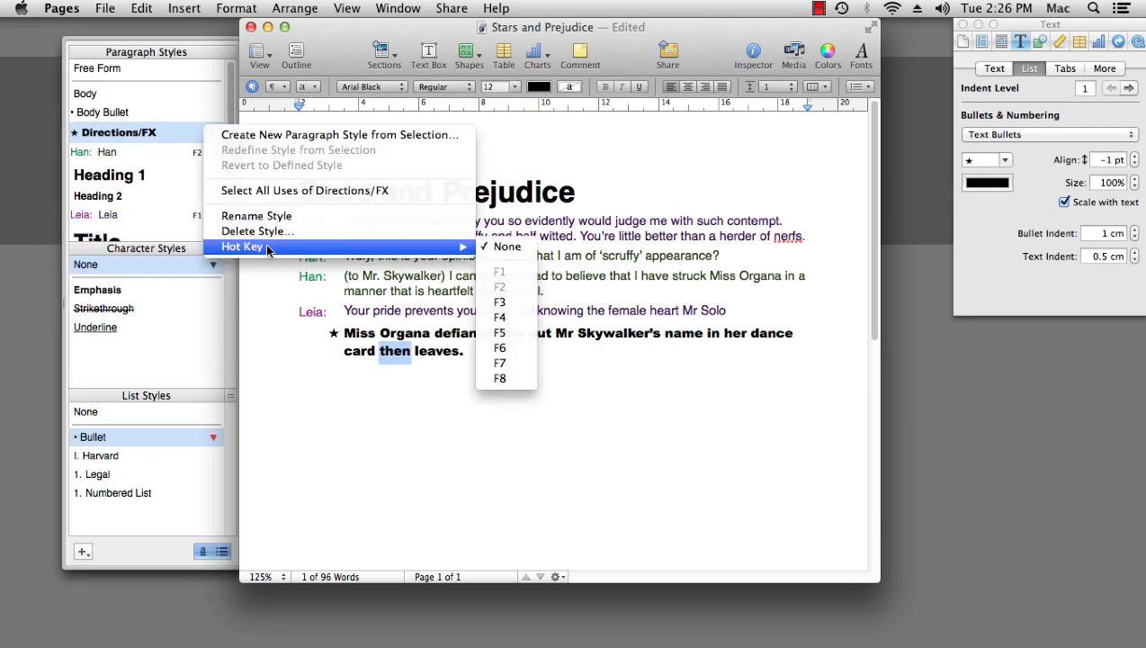
{"action": "left_click", "coordinate": [504, 316]}
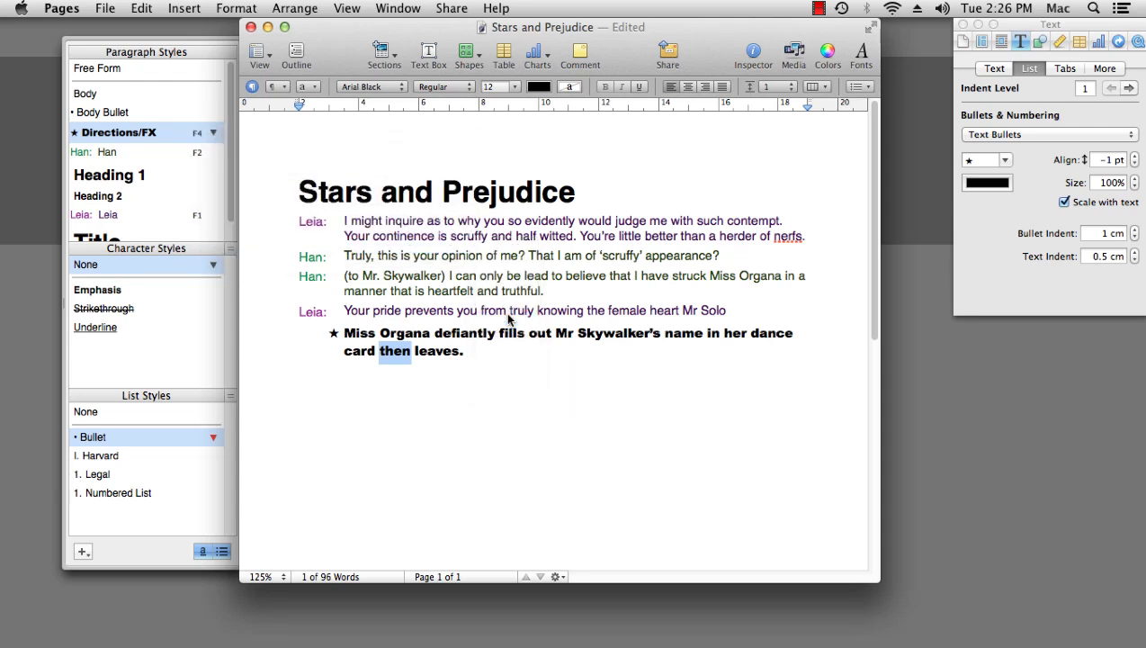
- Start a new Leia-style line after the direction using F1
{"action": "left_click", "coordinate": [499, 349]}
{"action": "key", "text": "Return"}
{"action": "key", "text": "F1"}
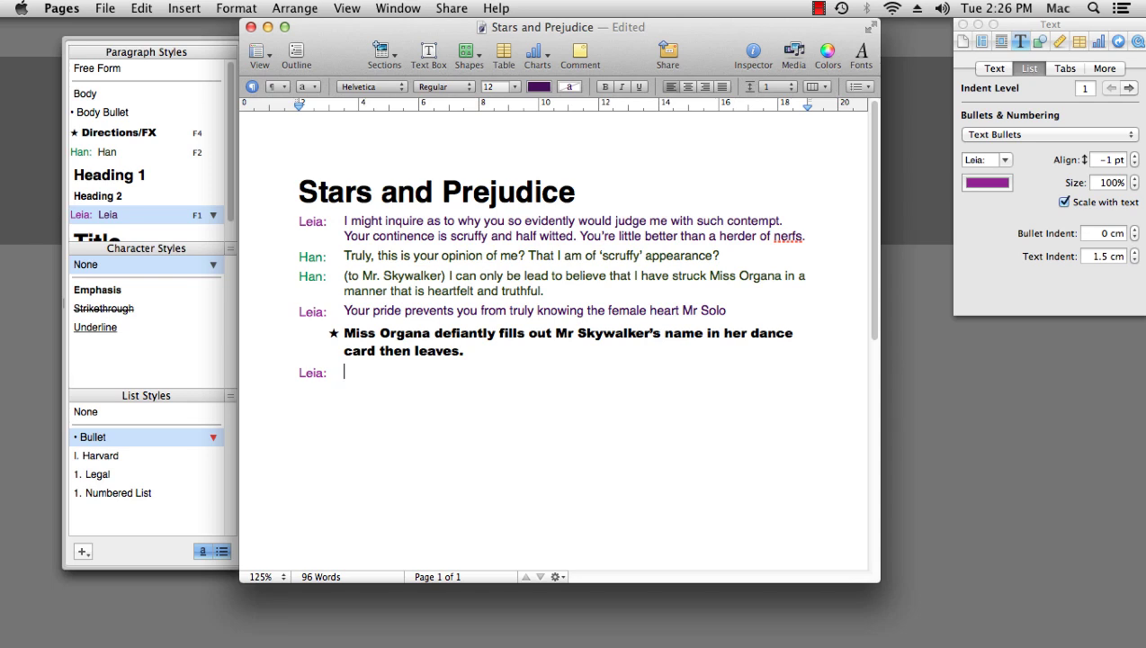
- Make the bullet label 'Chewy' in dark red, with dark text, and type 'GRasaaahhhhhhagrg!'
{"action": "left_click", "coordinate": [981, 159]}
{"action": "type", "text": "Chewy:"}
{"action": "left_click", "coordinate": [969, 183]}
{"action": "left_click", "coordinate": [263, 304]}
{"action": "left_click", "coordinate": [251, 206]}
{"action": "left_click", "coordinate": [542, 87]}
{"action": "left_click", "coordinate": [582, 117]}
{"action": "type", "text": "GRasaaahhhhhhagrg!"}
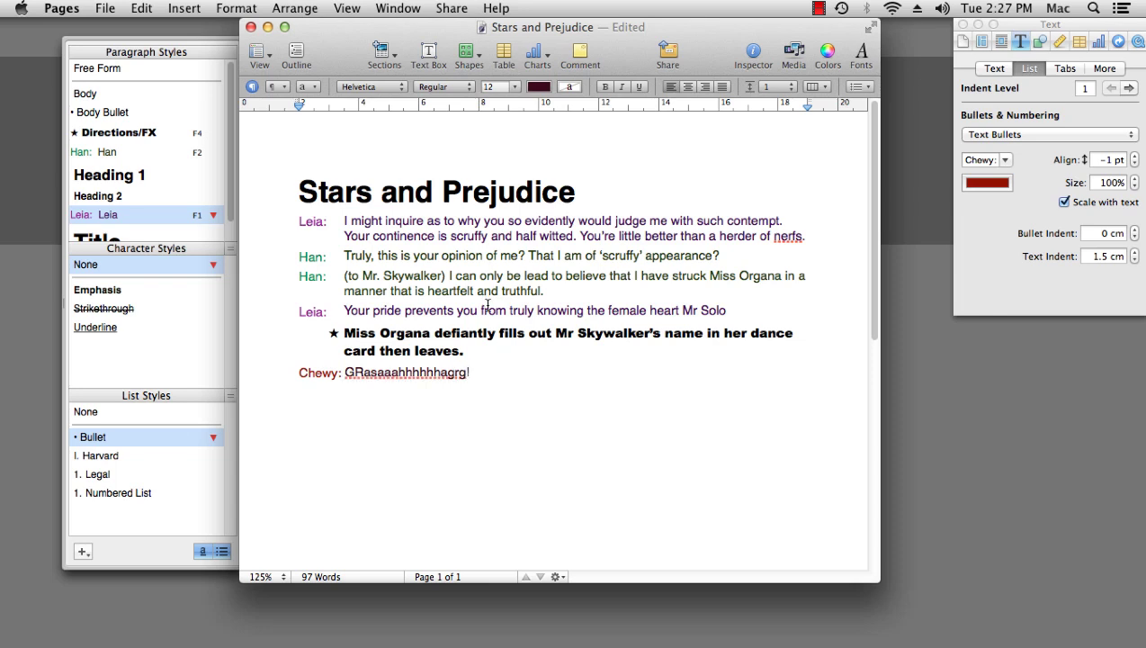
- Save the Chewy line as a new 'Chewy' paragraph style with hot key F3
{"action": "right_click", "coordinate": [417, 376]}
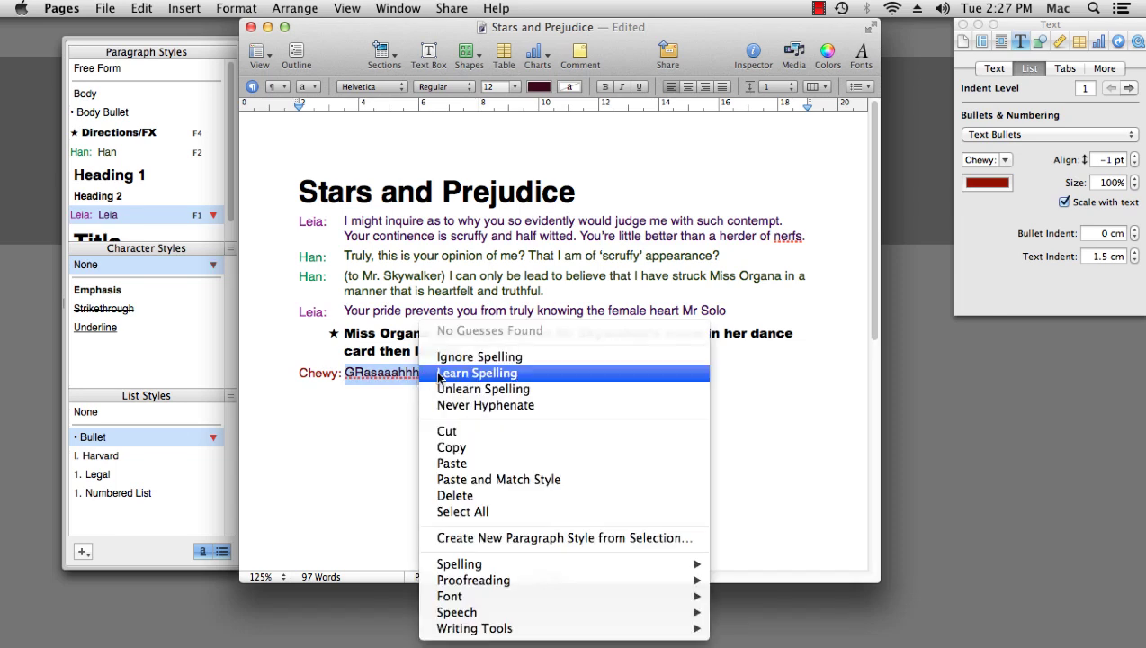
{"action": "left_click", "coordinate": [493, 538]}
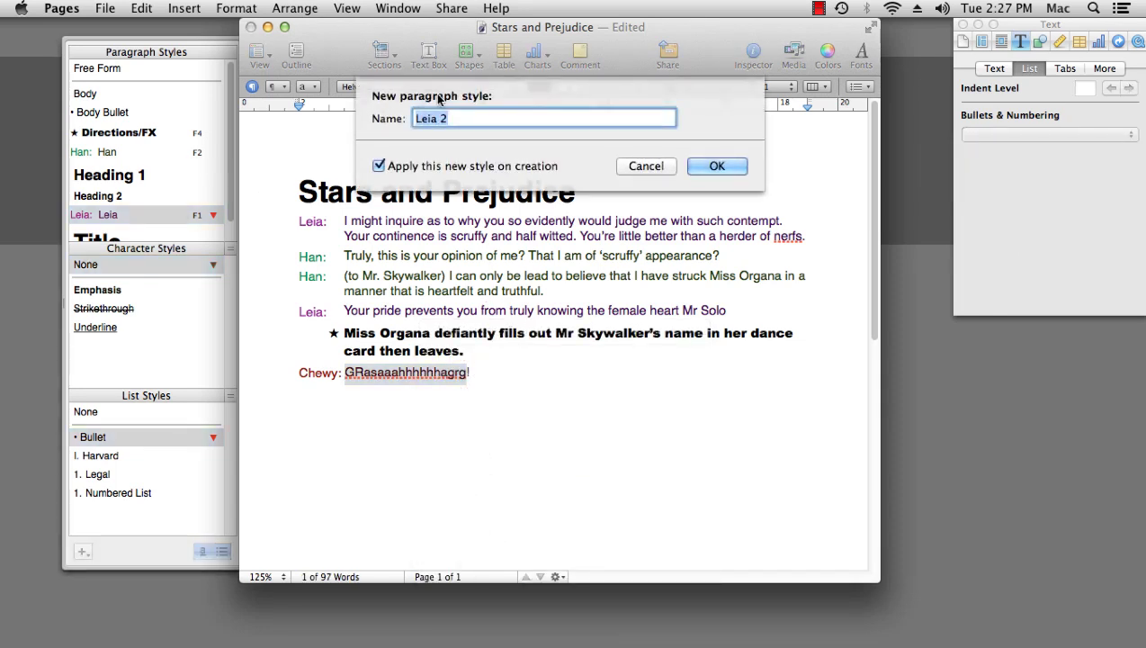
{"action": "type", "text": "Chewy"}
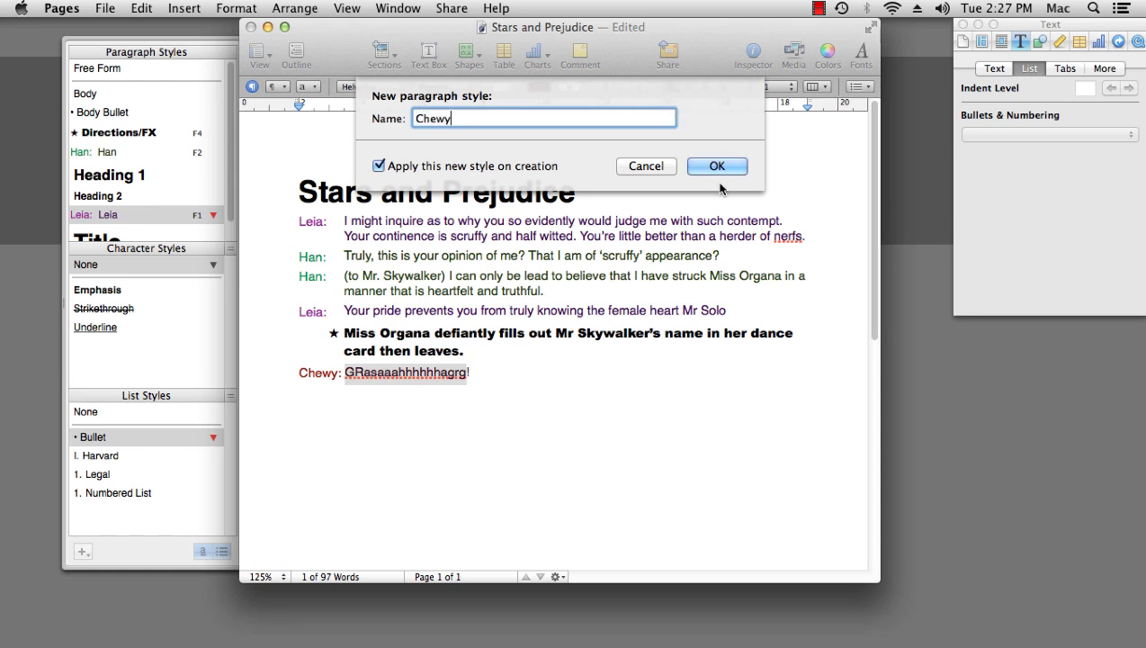
{"action": "left_click", "coordinate": [724, 168]}
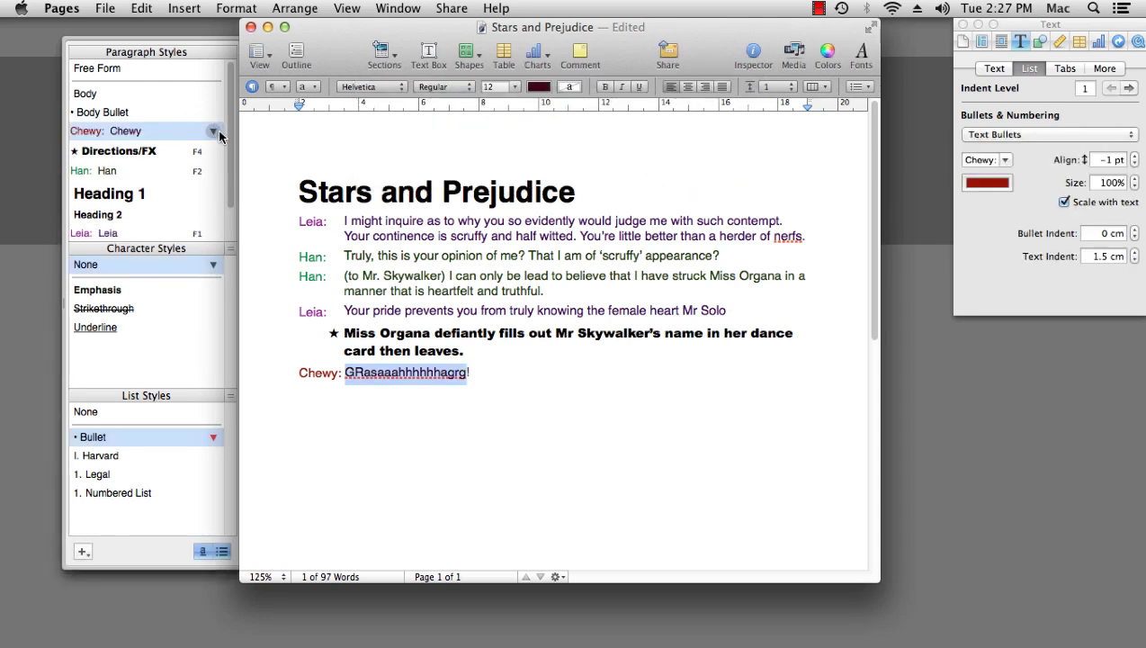
{"action": "left_click", "coordinate": [215, 132]}
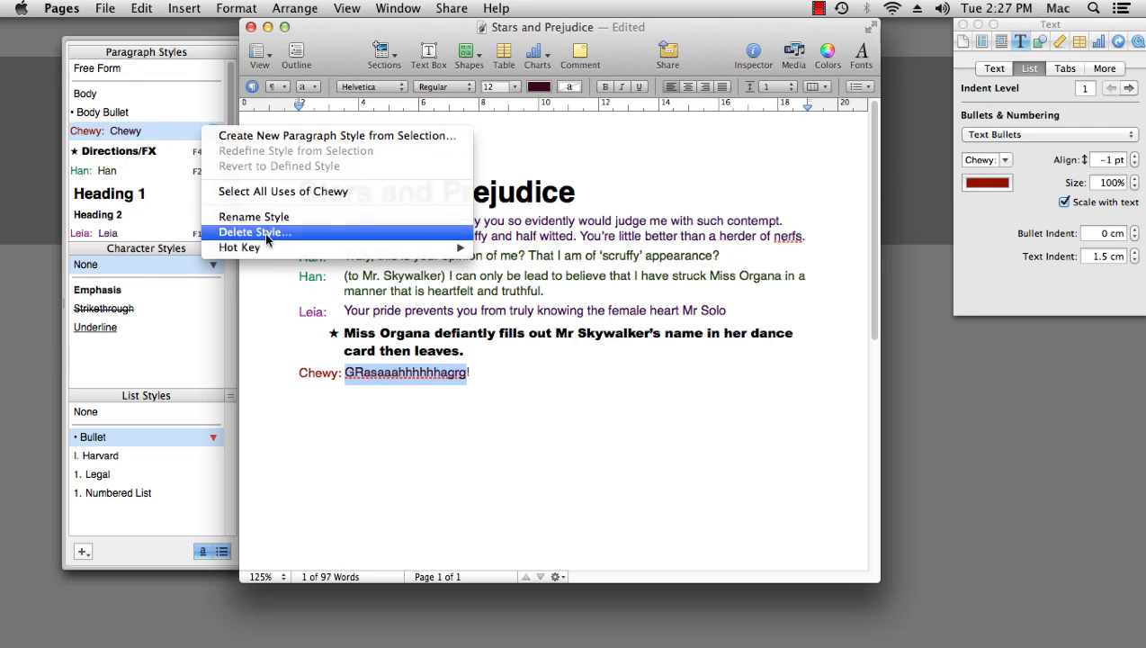
{"action": "mouse_move", "coordinate": [270, 248]}
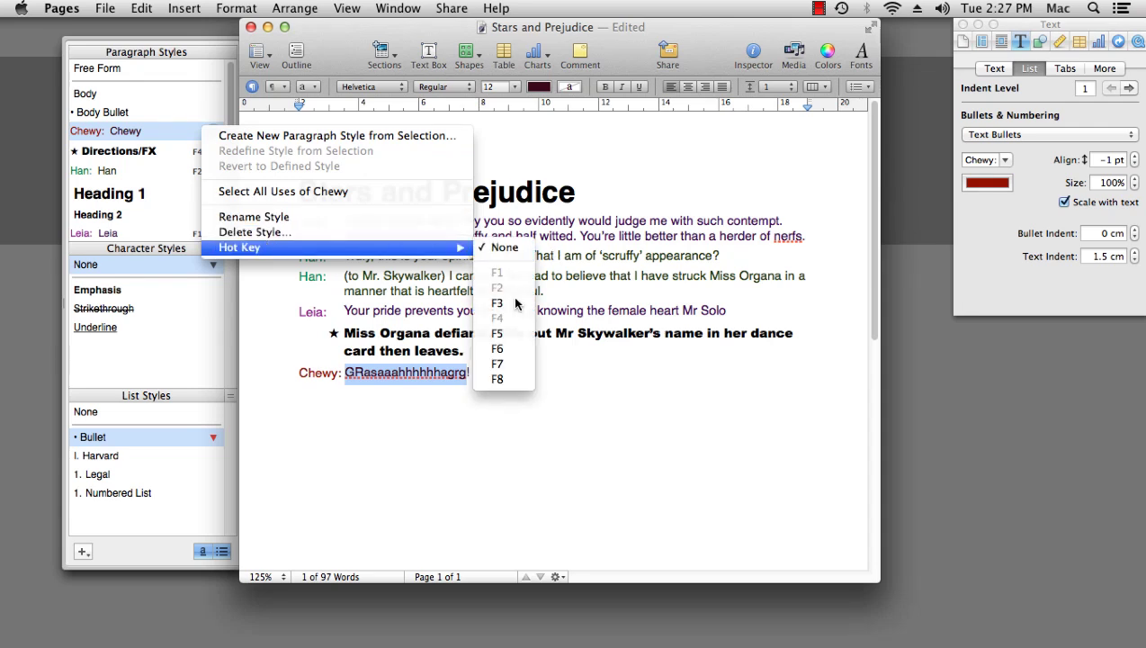
{"action": "left_click", "coordinate": [516, 304]}
- Add a new line, test hot keys F1–F4, and leave it in Leia style
{"action": "left_click", "coordinate": [486, 369]}
{"action": "key", "text": "Return"}
{"action": "key", "text": "F1"}
{"action": "key", "text": "F2"}
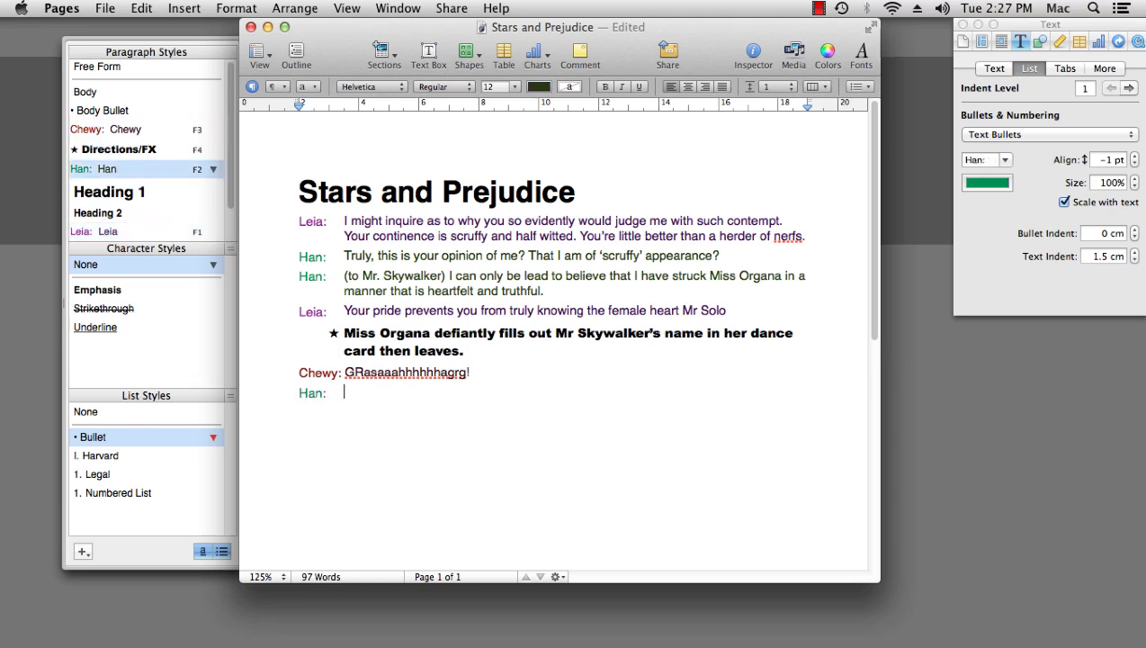
{"action": "key", "text": "F3"}
{"action": "key", "text": "F4"}
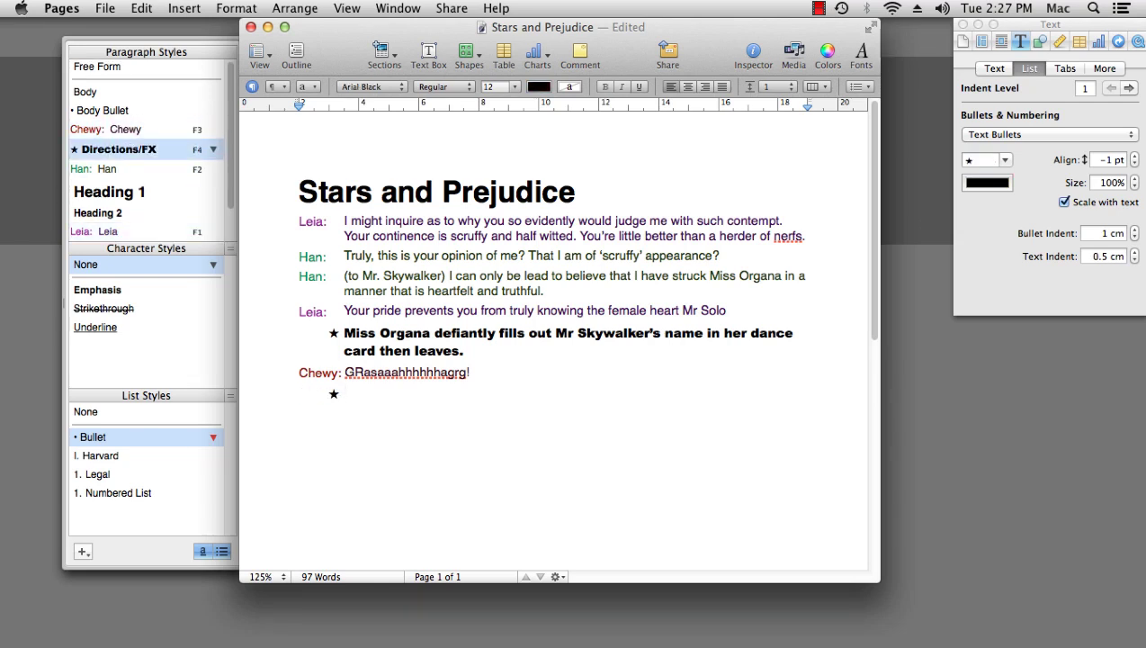
{"action": "key", "text": "F1"}
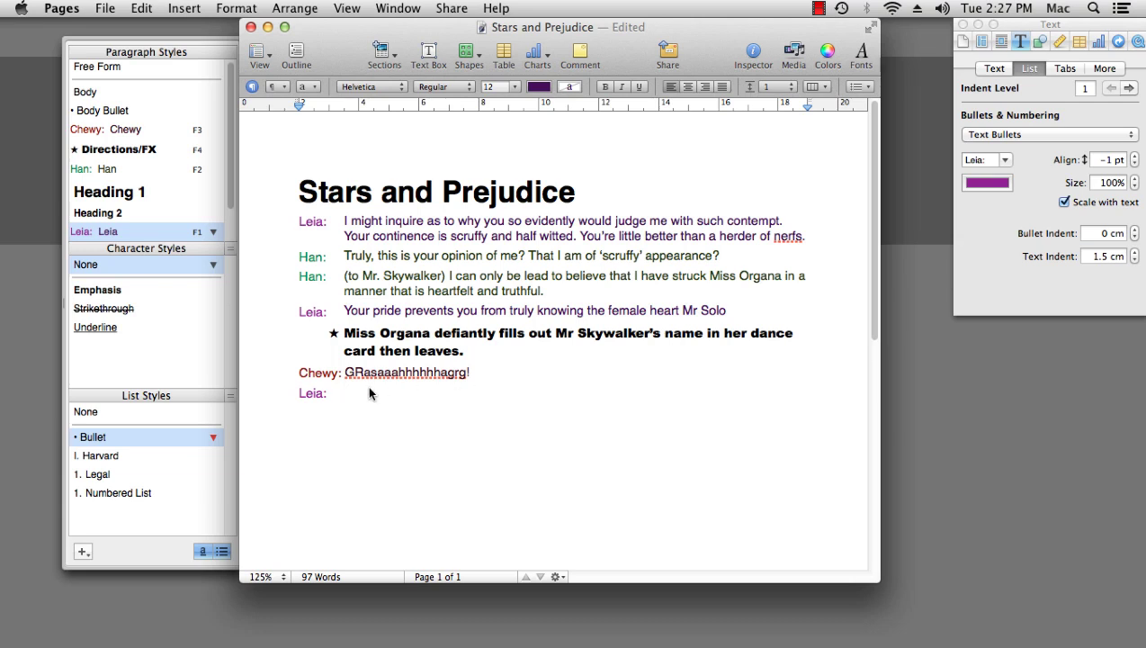
- Delete all script text and save as the 'Stars and Prejudice' template in My Templates
{"action": "left_click_drag", "start_coordinate": [369, 392], "coordinate": [293, 171]}
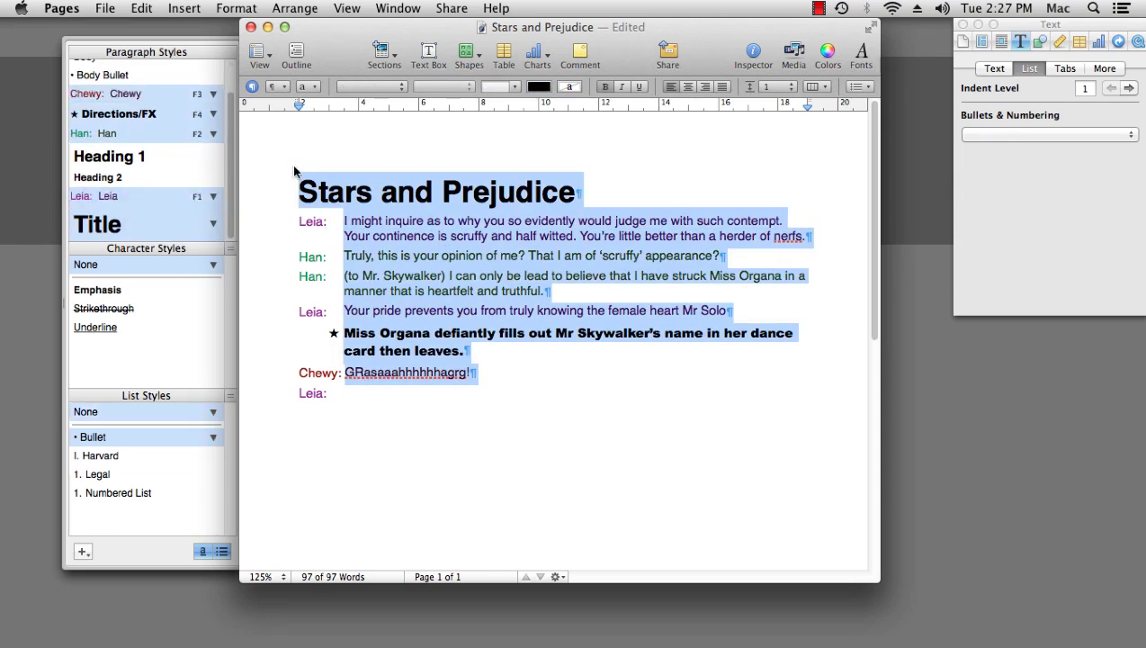
{"action": "key", "text": "BackSpace"}
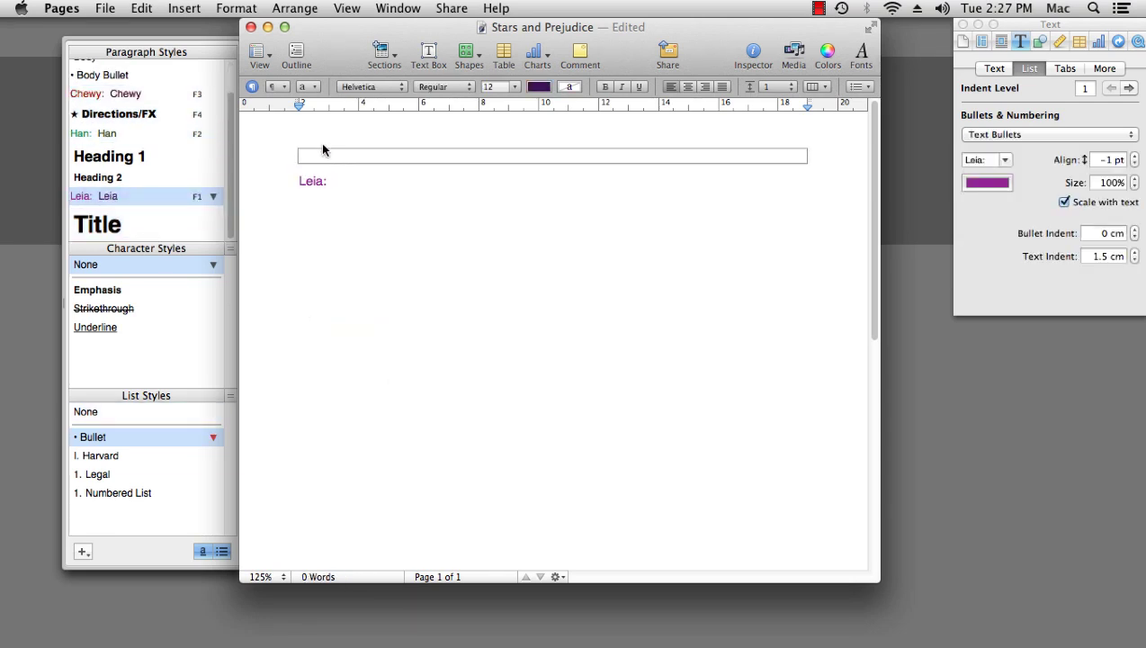
{"action": "left_click", "coordinate": [104, 8]}
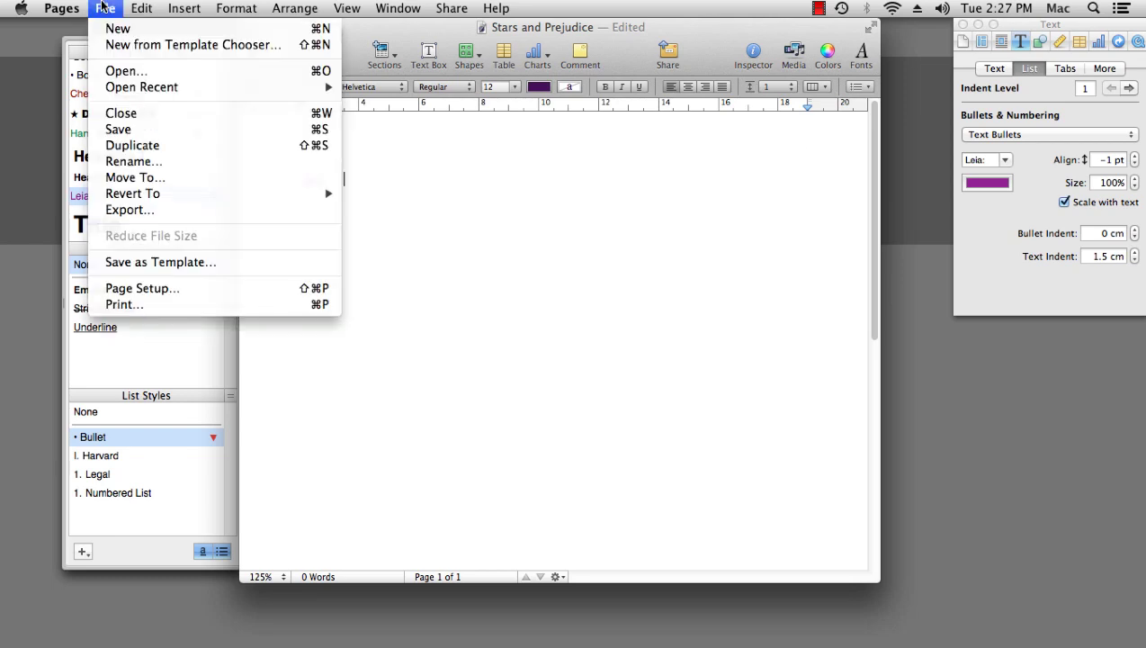
{"action": "left_click", "coordinate": [155, 263]}
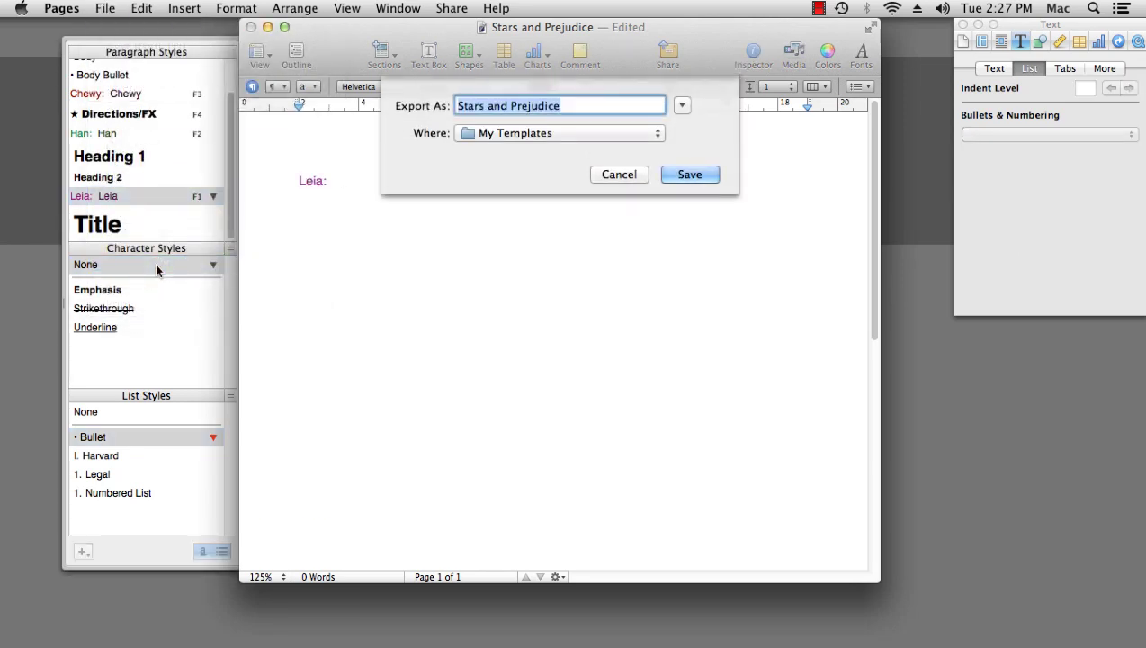
{"action": "left_click", "coordinate": [684, 180]}
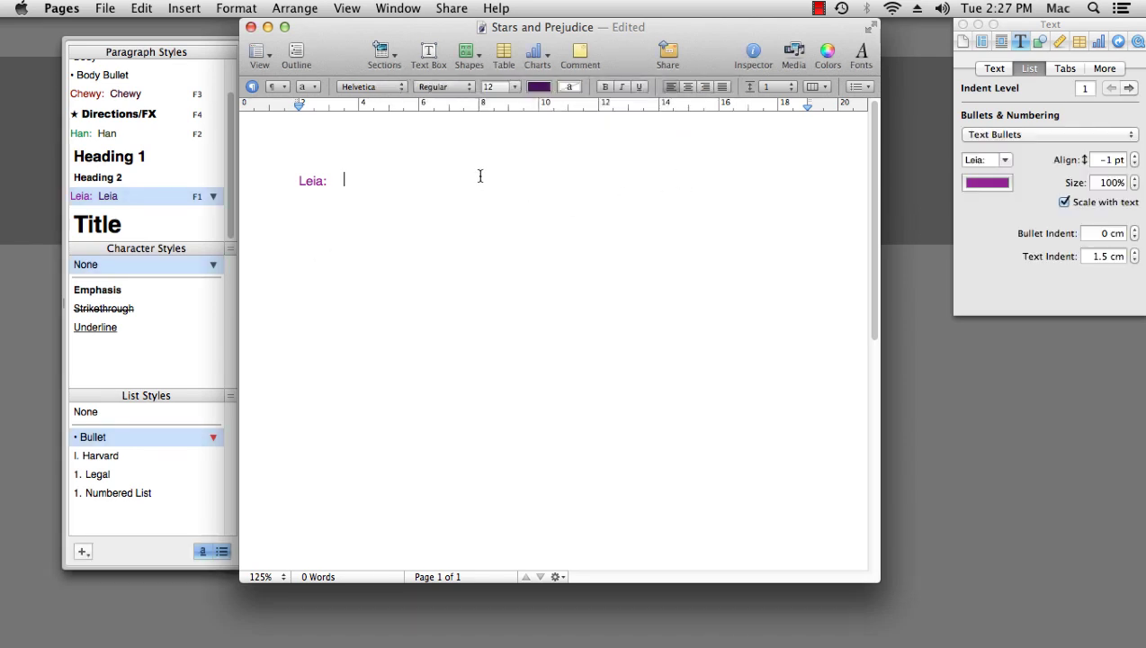
- Create a new document from the 'Stars and Prejudice' template in My Templates
{"action": "left_click", "coordinate": [105, 8]}
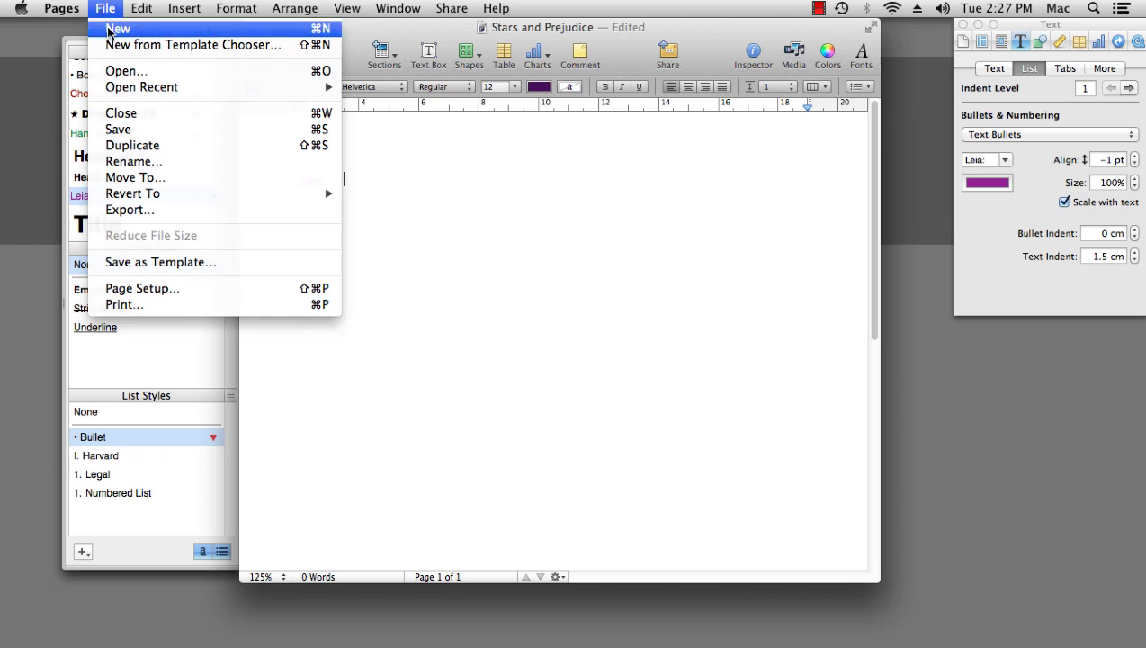
{"action": "left_click", "coordinate": [107, 32]}
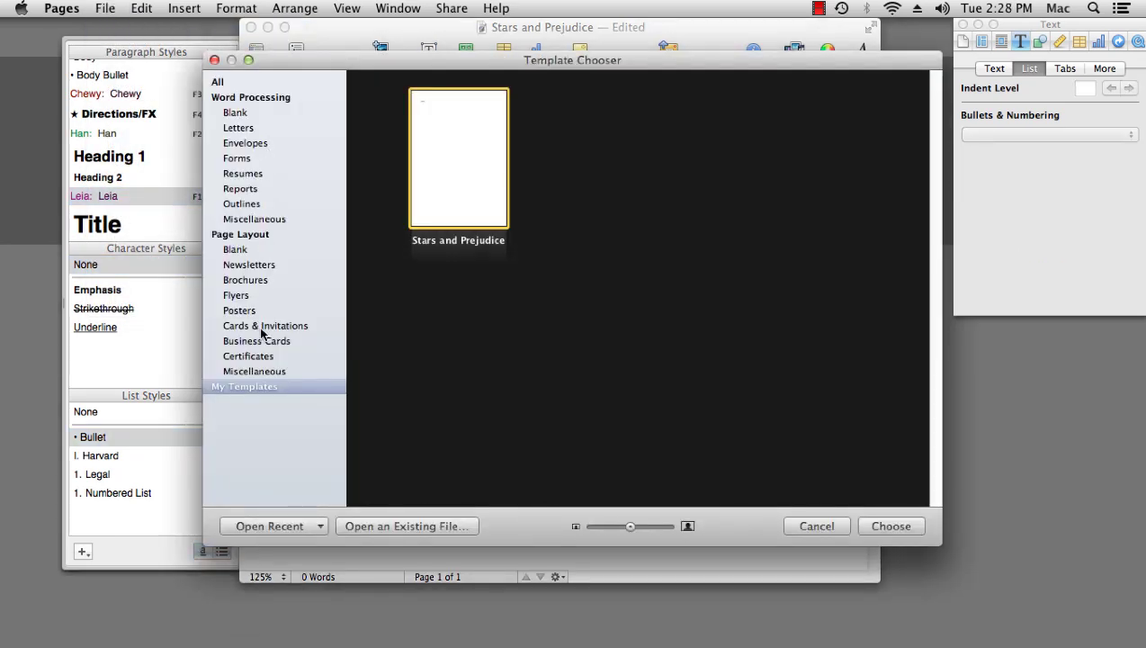
{"action": "left_click", "coordinate": [252, 371]}
{"action": "left_click", "coordinate": [254, 386]}
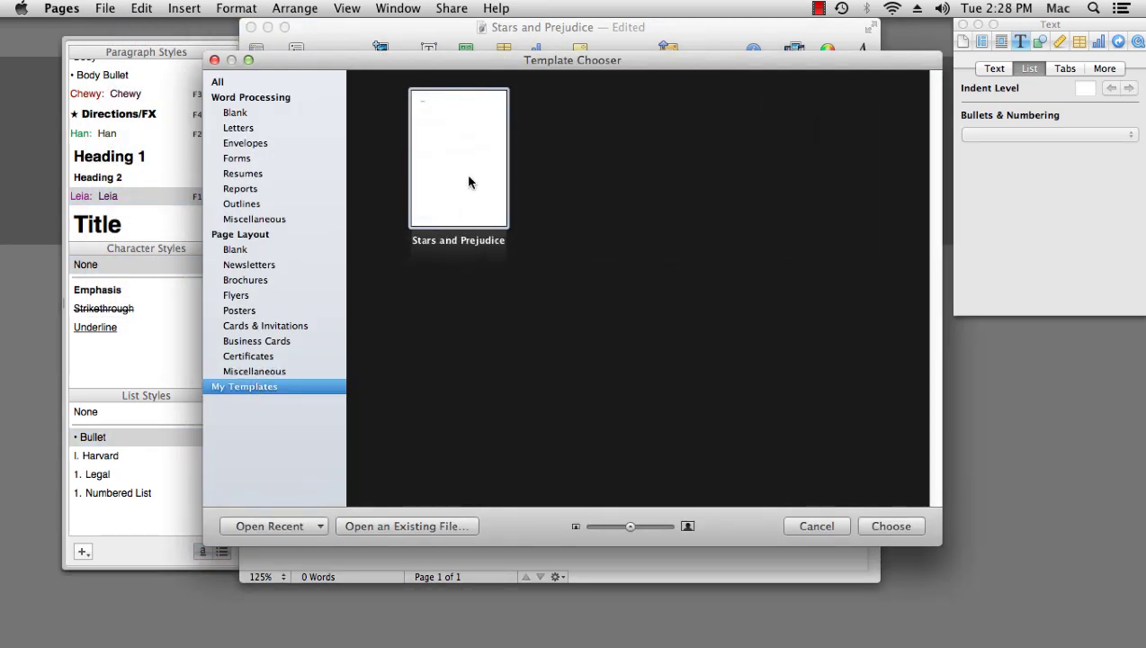
{"action": "left_click", "coordinate": [900, 526]}
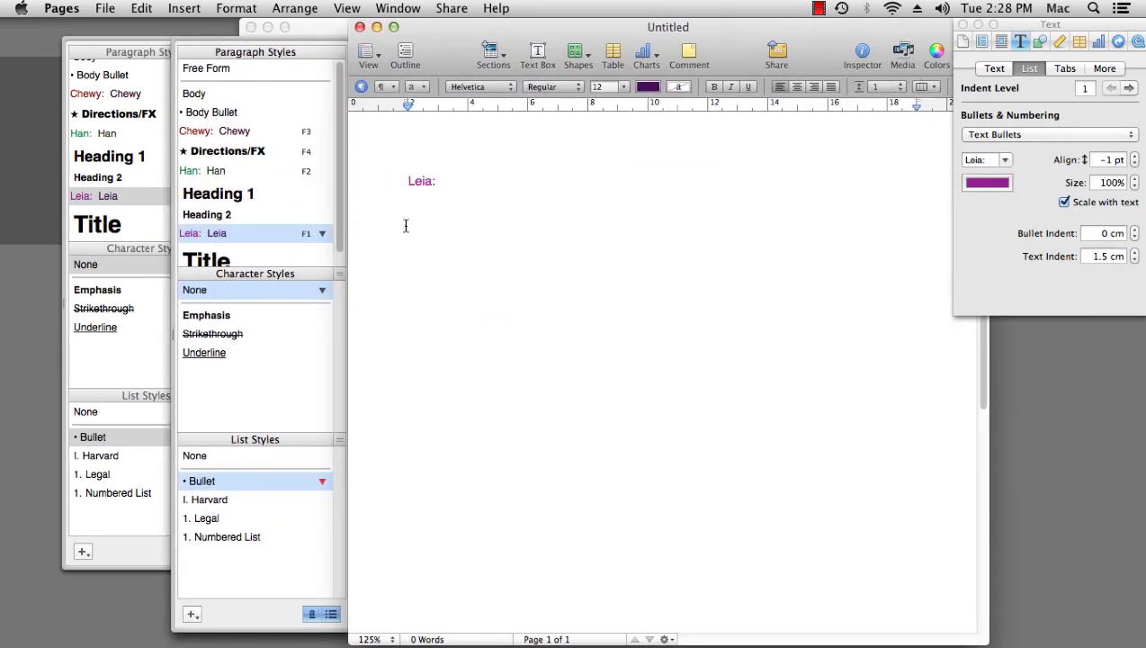
- Add the title 'The Return of Sensibility', then Han's and Leia's first lines
{"action": "type", "text": "The Return of Sensibility"}
{"action": "left_click", "coordinate": [209, 259]}
{"action": "key", "text": "Return"}
{"action": "key", "text": "F2"}
{"action": "type", "text": "I am without sight. Make yourself known to me."}
{"action": "key", "text": "Return"}
{"action": "key", "text": "F1"}
{"action": "type", "text": "It is I, Someone who loves you very much"}
- Add Han's 'Miss Organa!' and the direction 'Mr Solo falls into Miss Organa's arms.'
{"action": "key", "text": "Return"}
{"action": "key", "text": "F2"}
{"action": "type", "text": "Miss Organa!"}
{"action": "key", "text": "Return"}
{"action": "key", "text": "F4"}
{"action": "type", "text": "Mr Solo falls into Miss Organa"}
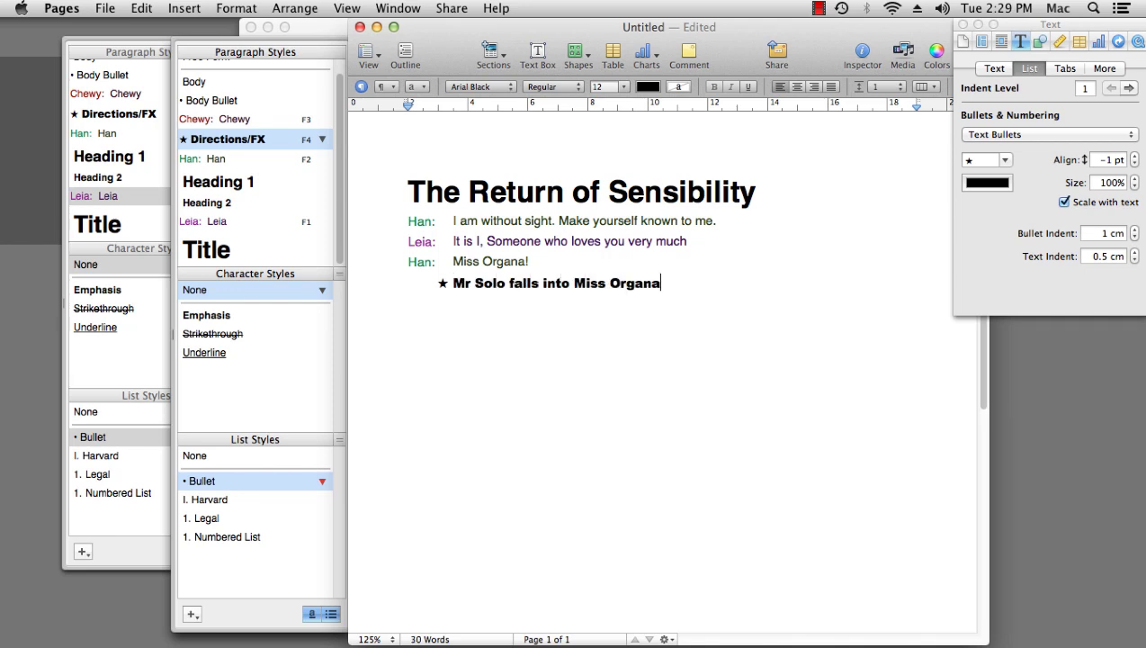
{"action": "type", "text": "'s arms."}
{"action": "key", "text": "Return"}
{"action": "key", "text": "Return"}
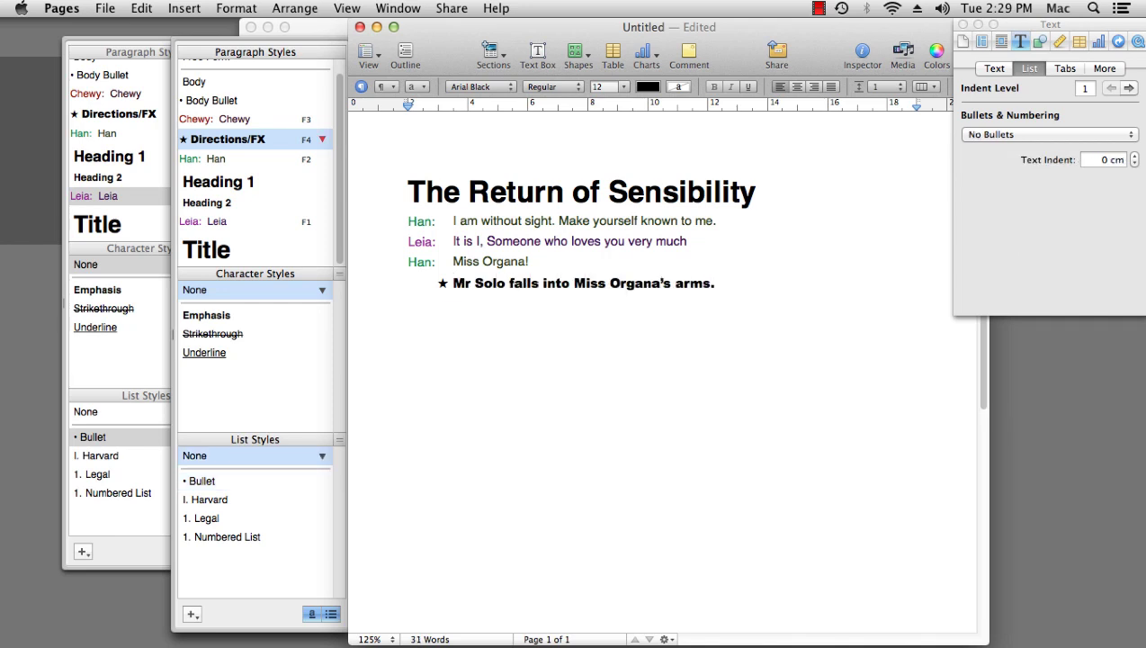